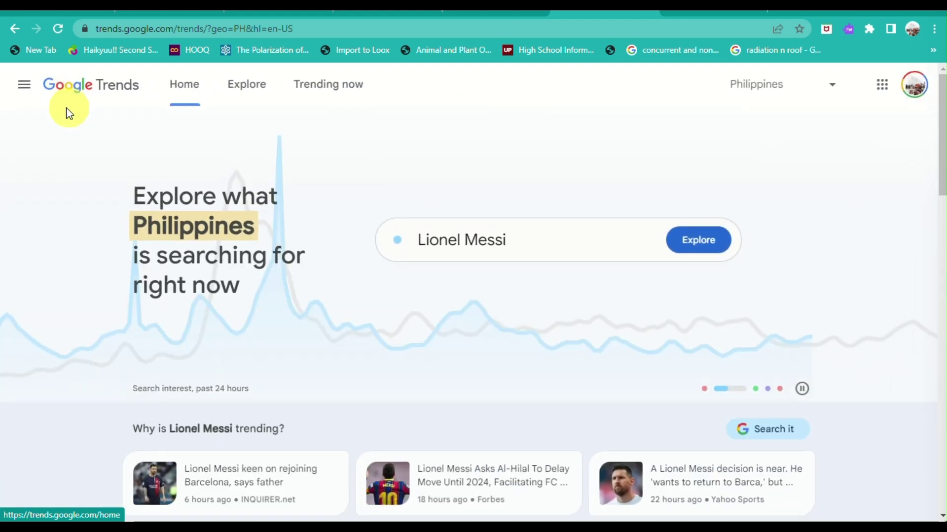
- Scroll down the Trends homepage and advance the Made with Trends carousel three times
scroll(167, 191, up, 5)
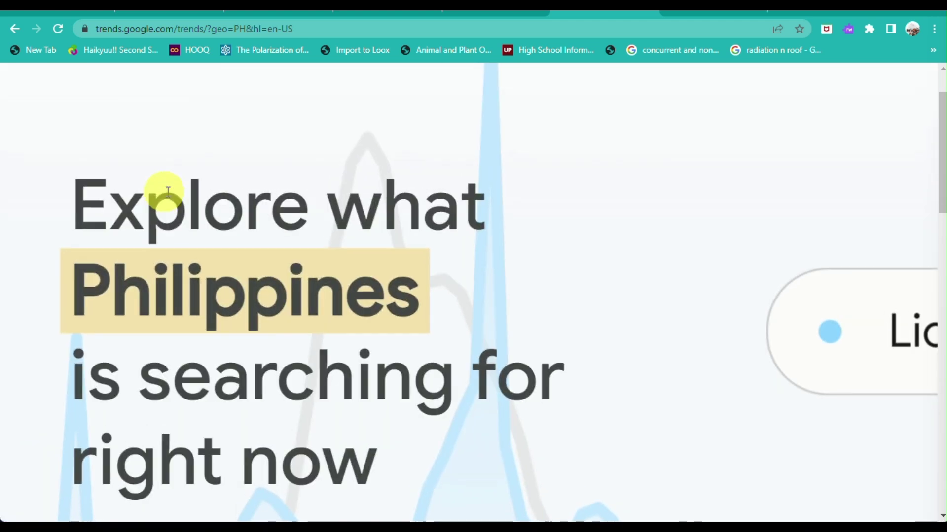
scroll(195, 315, down, 3)
scroll(196, 316, down, 5)
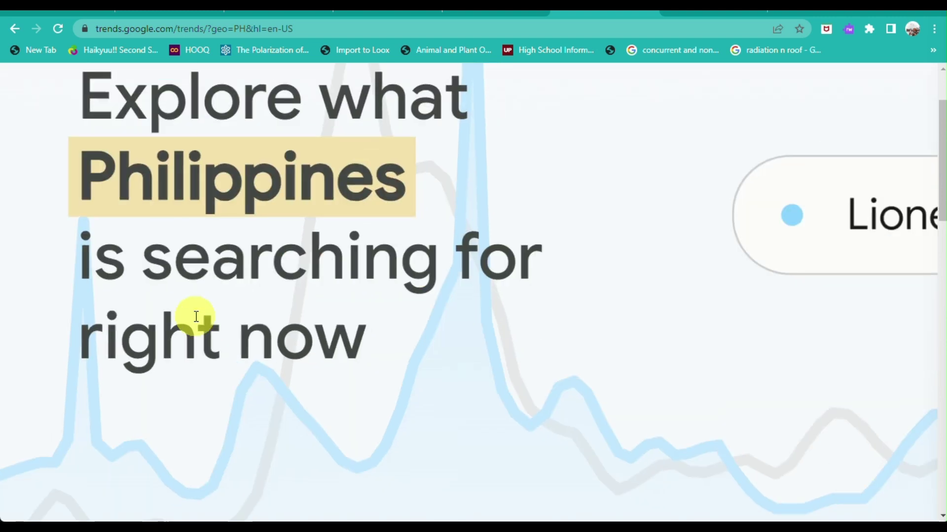
scroll(196, 316, down, 2)
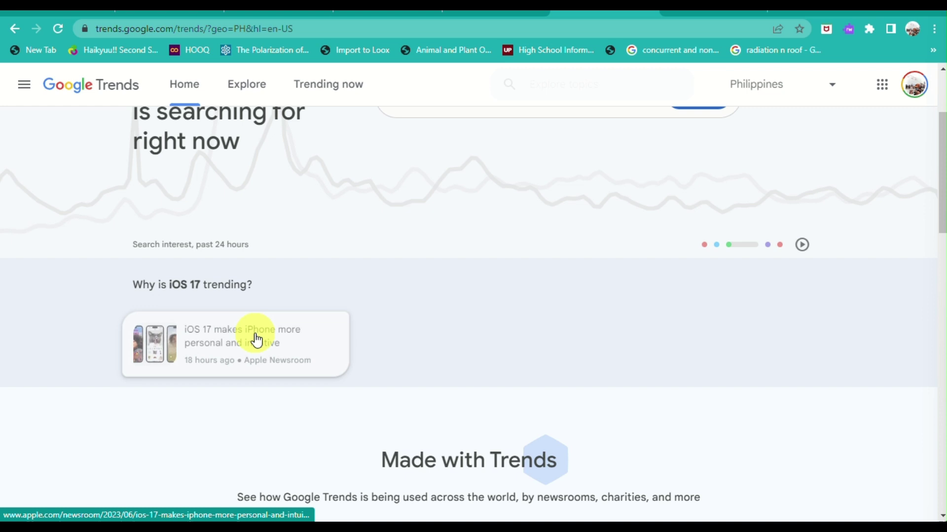
scroll(256, 340, down, 2)
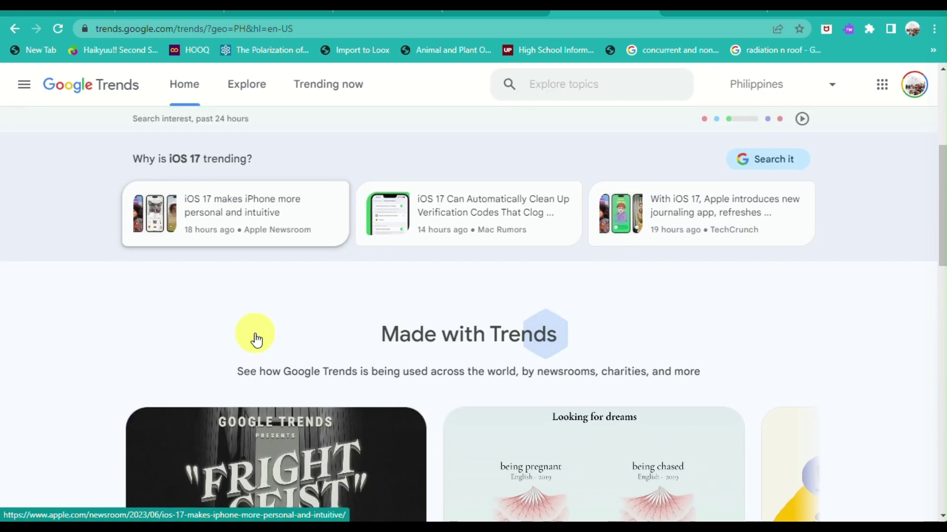
scroll(256, 340, down, 4)
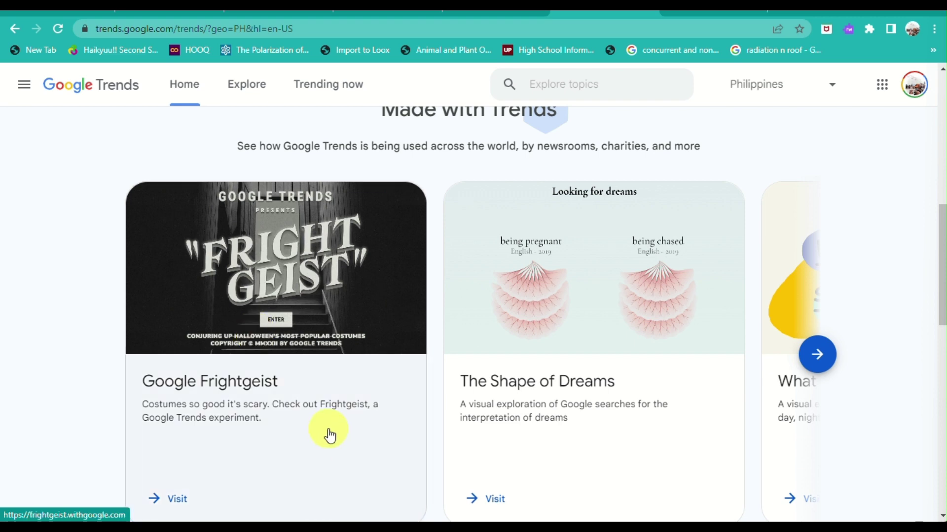
click(813, 364)
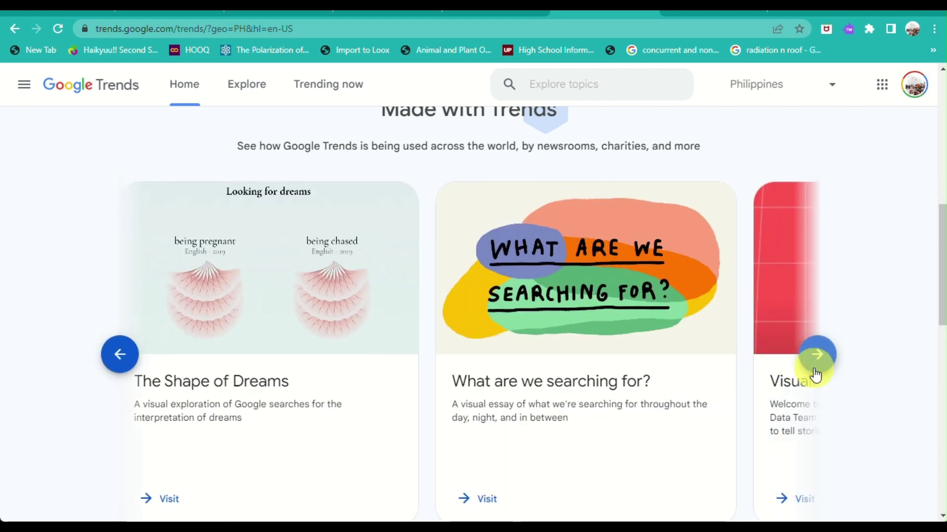
click(816, 367)
click(816, 367)
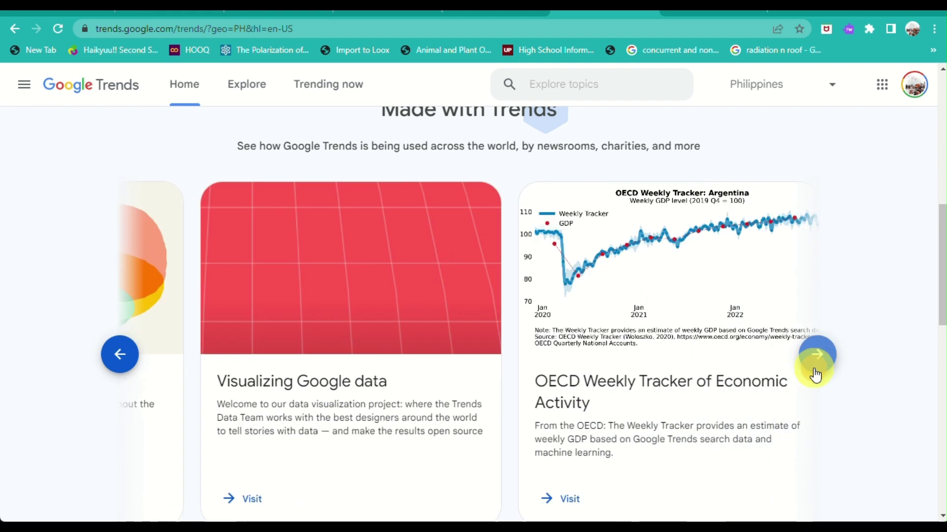
- Browse the getting-started resources and open the 'What is Google Trends?' lesson card
scroll(598, 408, down, 5)
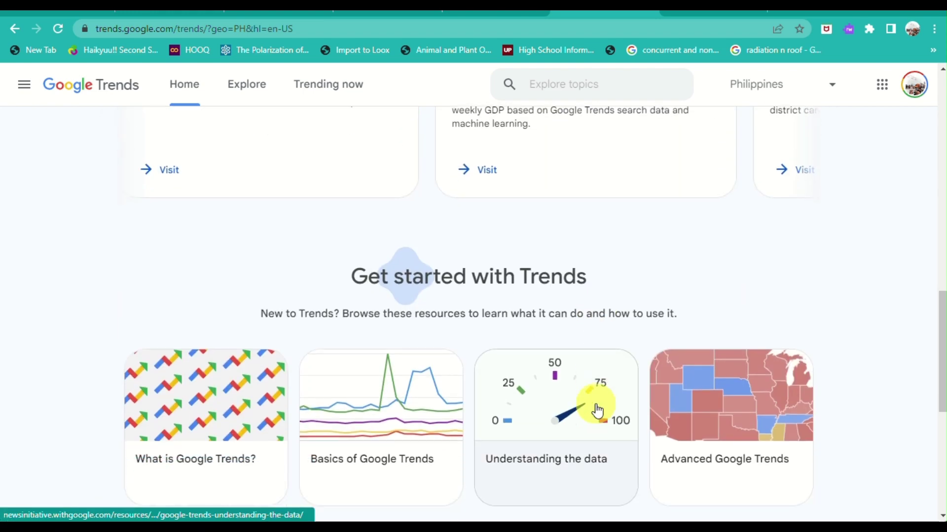
scroll(597, 410, down, 3)
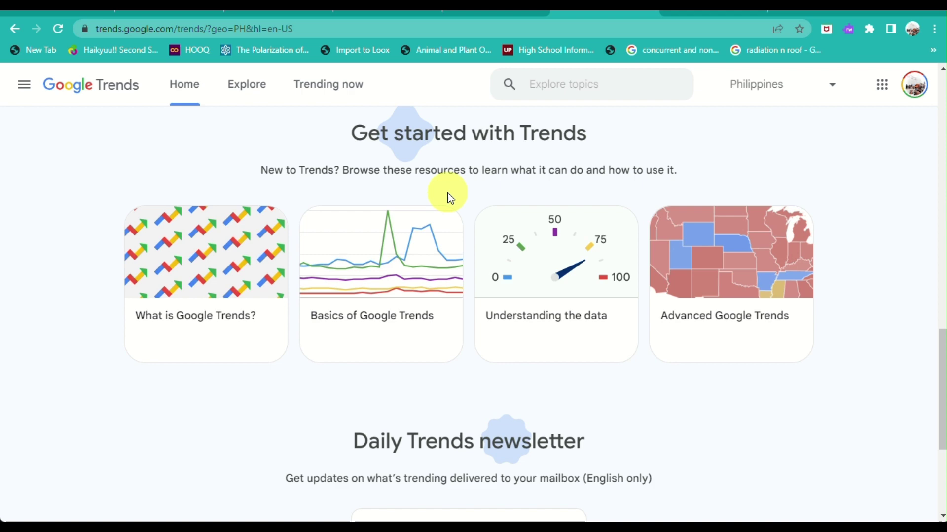
scroll(155, 298, up, 4)
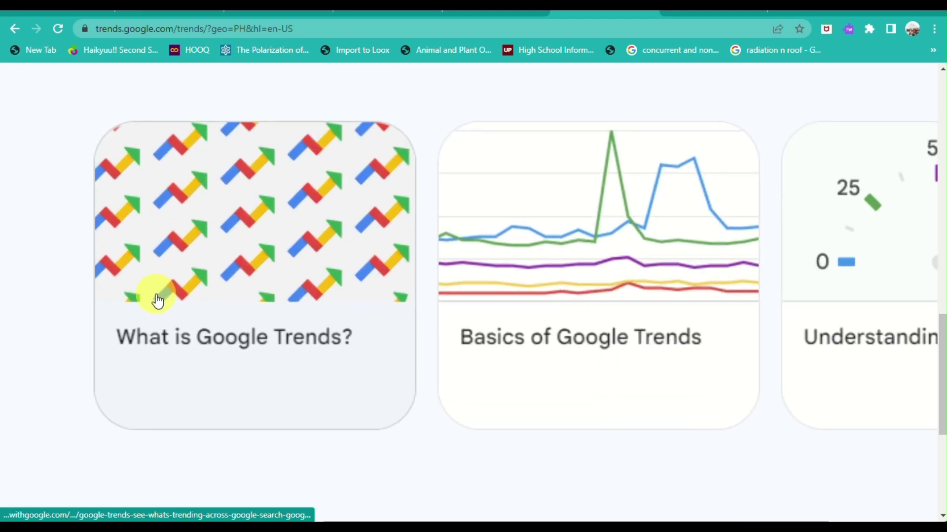
scroll(157, 300, up, 1)
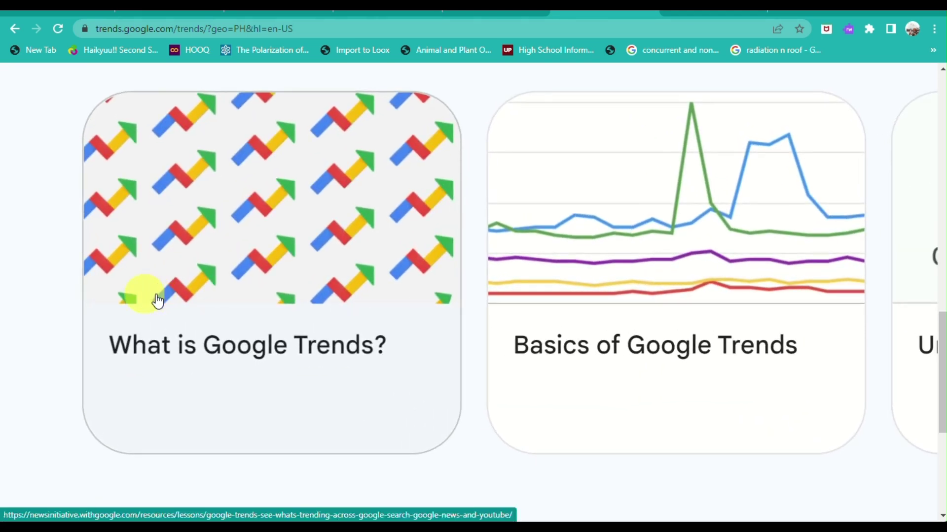
scroll(330, 323, right, 5)
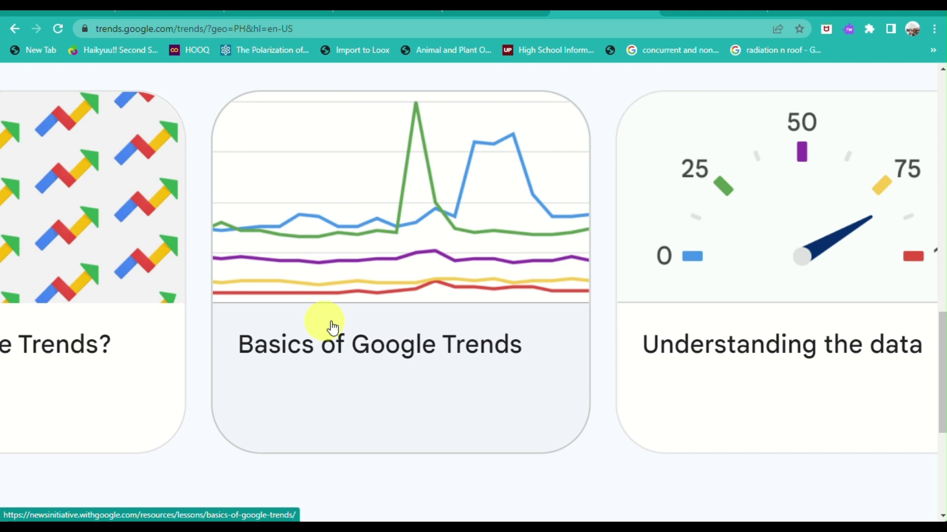
scroll(376, 333, right, 1)
scroll(377, 334, right, 5)
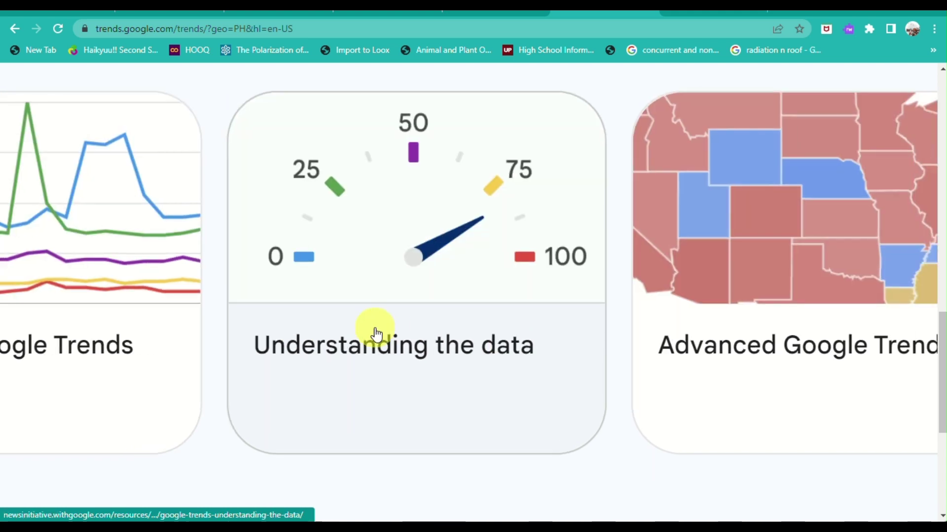
scroll(376, 334, right, 5)
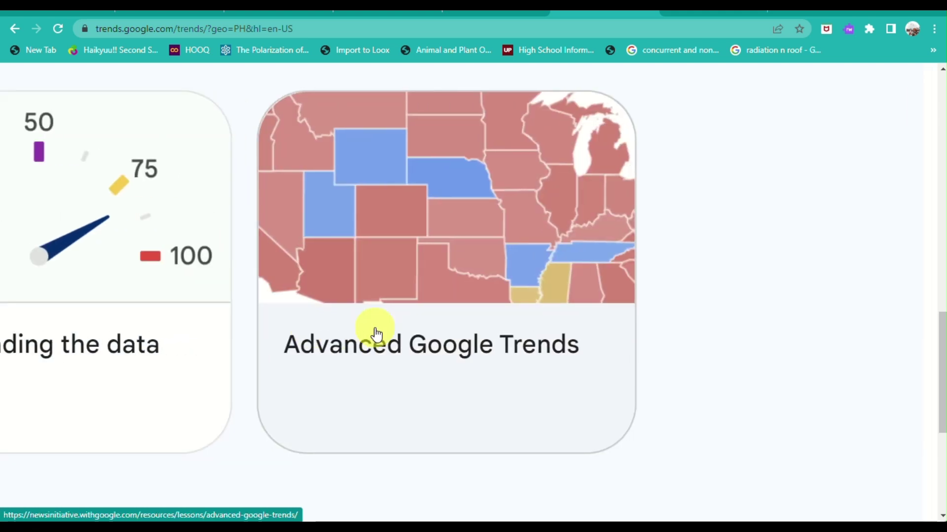
scroll(376, 334, down, 3)
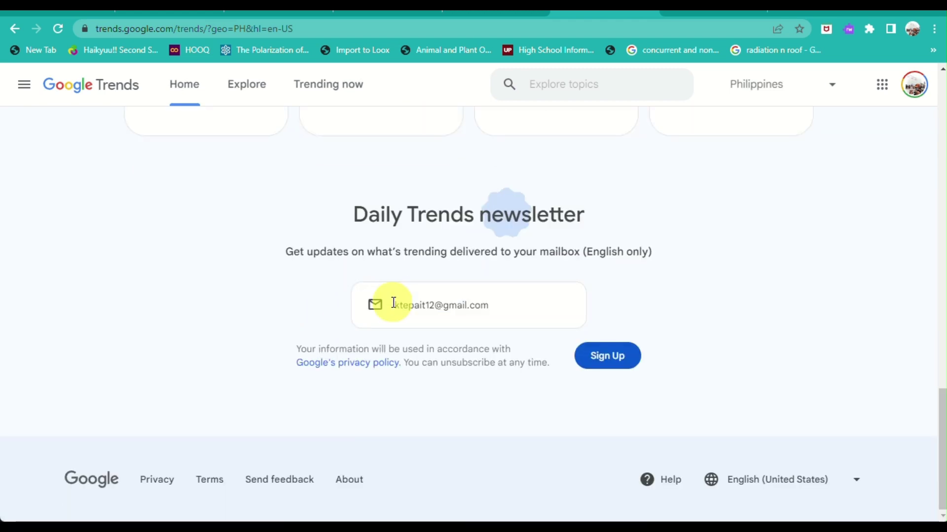
scroll(390, 305, up, 4)
click(229, 283)
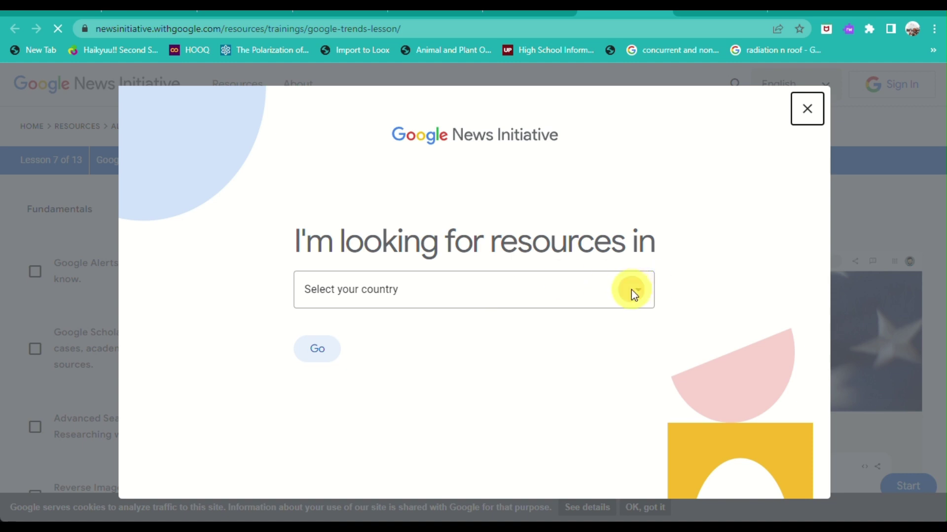
- Close the 'I'm looking for resources in' country-selection prompt
click(803, 114)
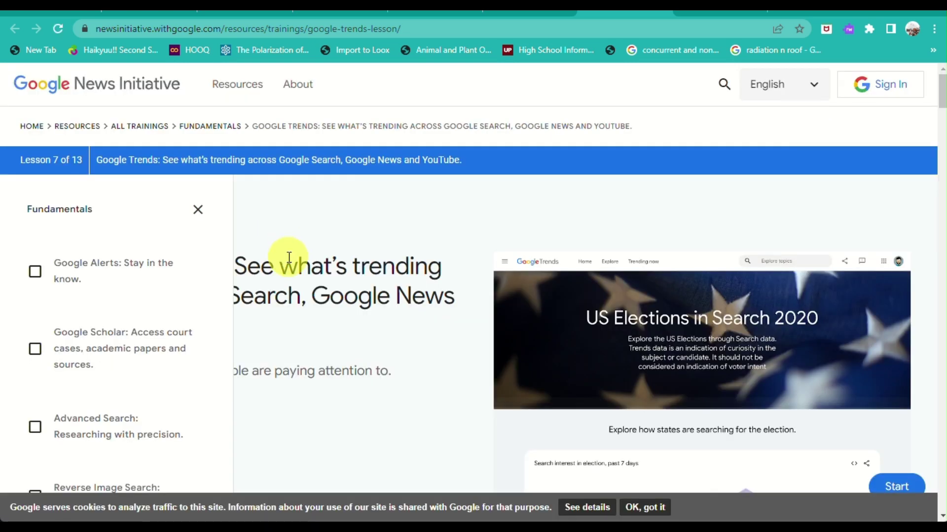
- Hide the Fundamentals lesson list sidebar
scroll(289, 257, down, 1)
scroll(289, 257, down, 1)
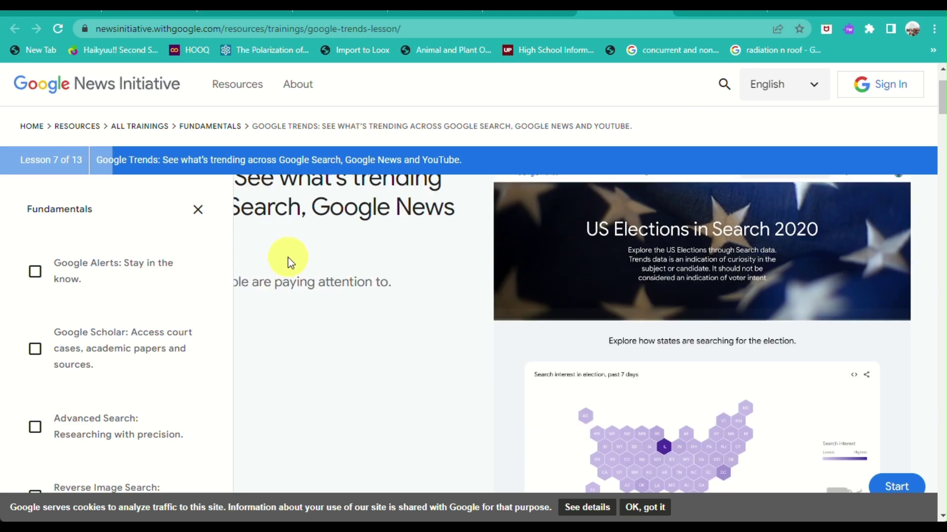
scroll(288, 257, up, 2)
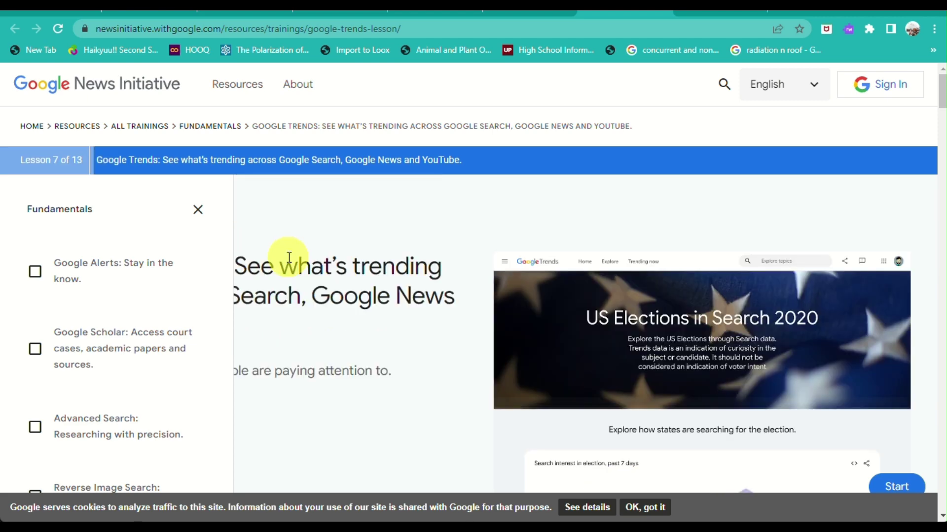
click(199, 210)
- Read down the lesson to the 'How Trends works' section and its Featured insights paragraph
scroll(217, 302, down, 5)
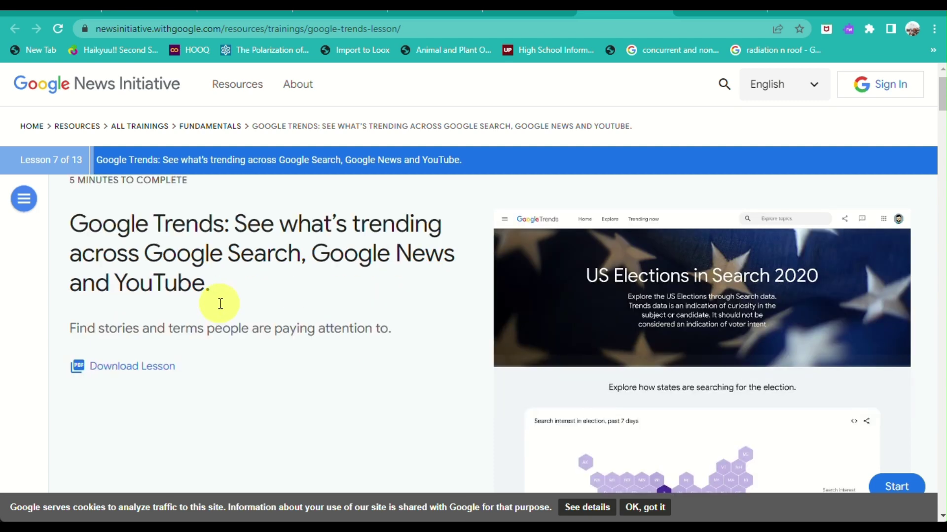
scroll(220, 310, up, 3)
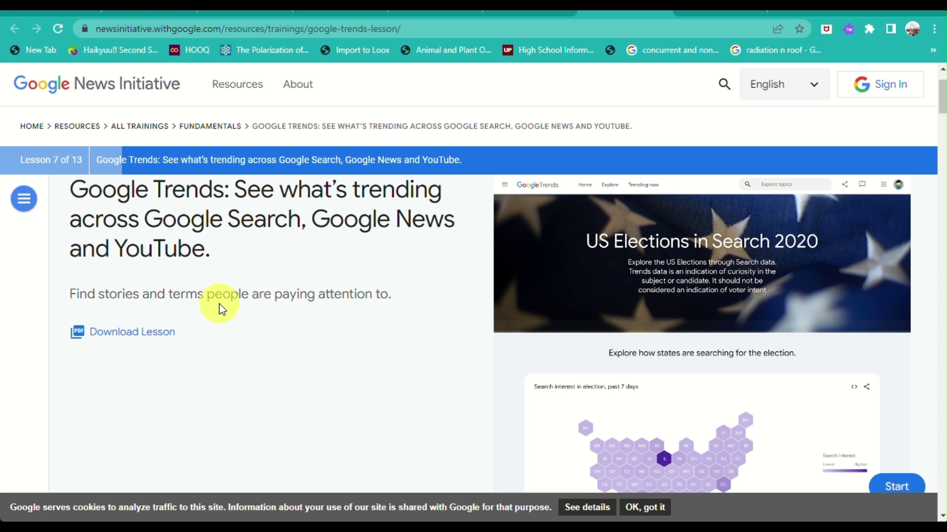
scroll(220, 310, down, 5)
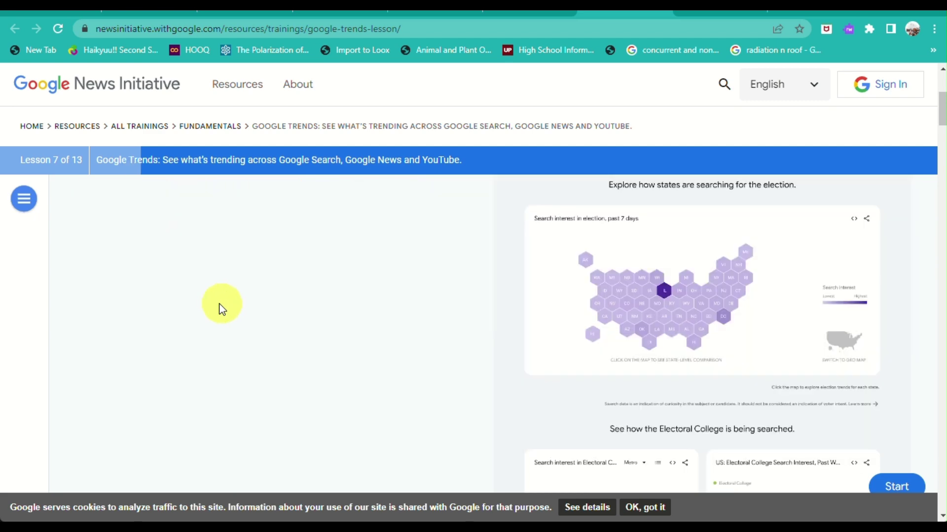
scroll(409, 335, down, 1)
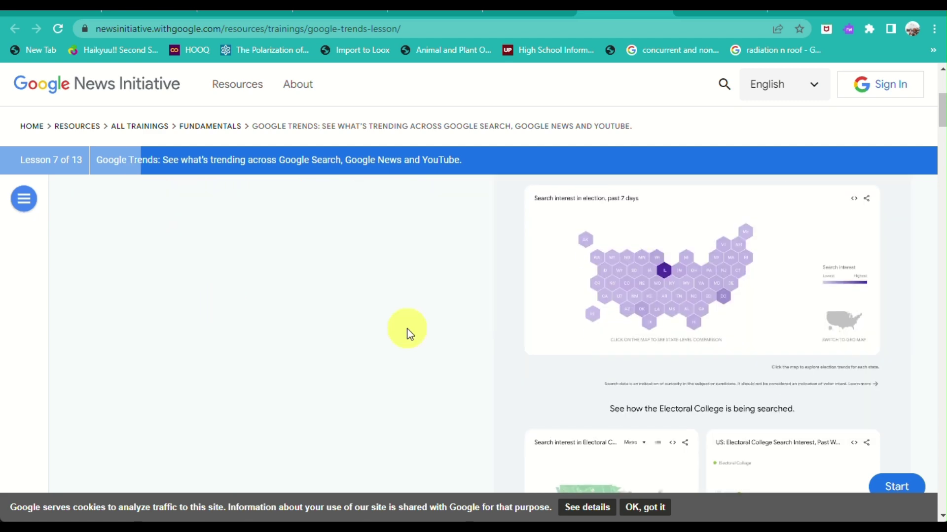
scroll(409, 334, down, 5)
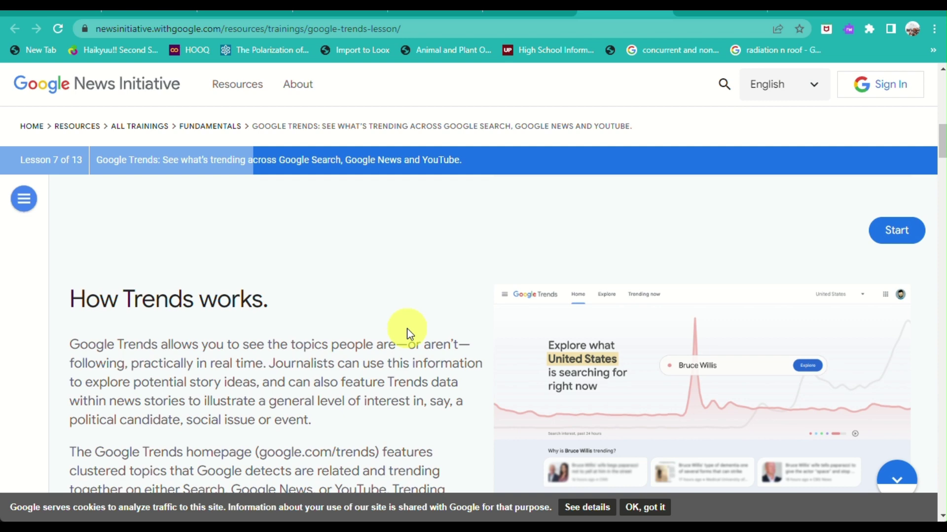
scroll(409, 335, down, 1)
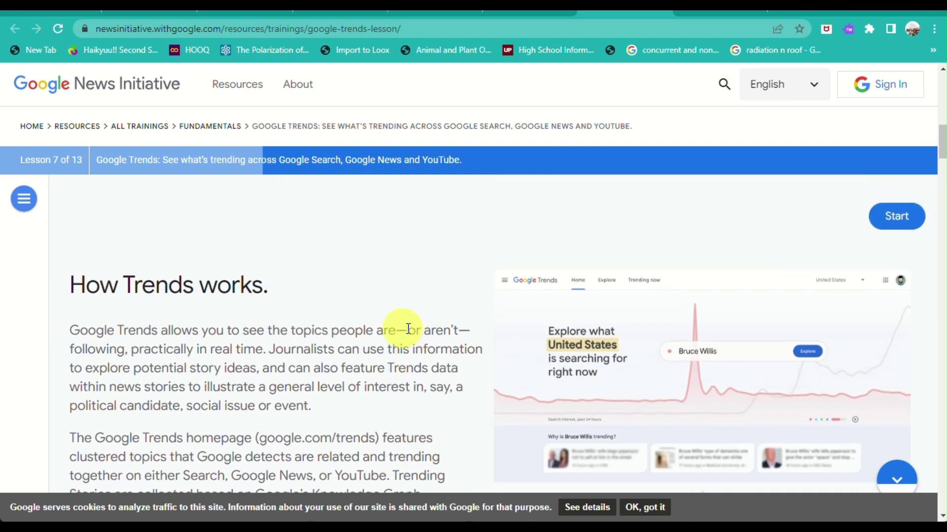
scroll(193, 340, up, 5)
scroll(193, 341, down, 5)
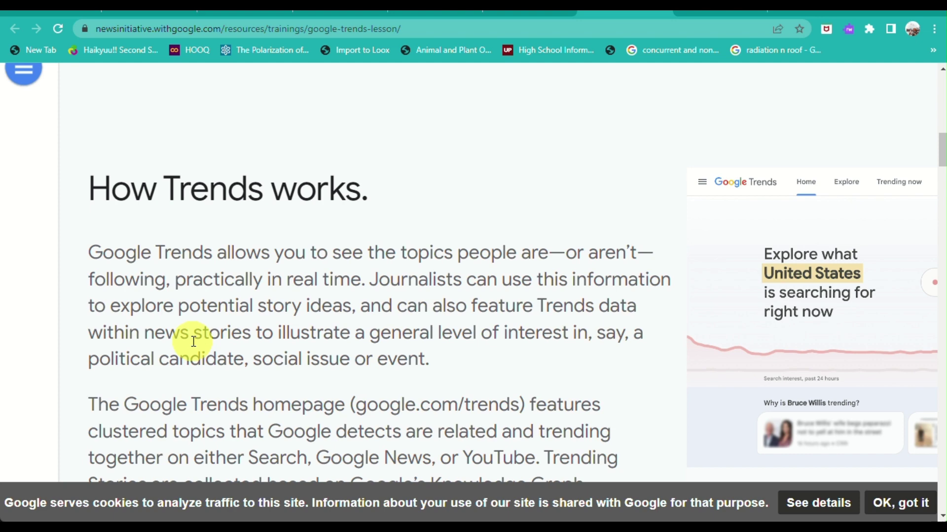
scroll(193, 342, down, 2)
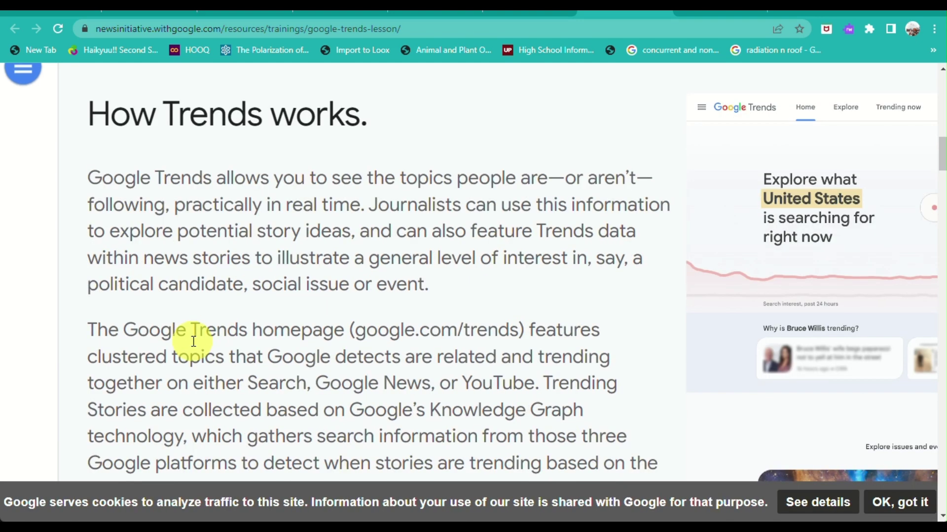
scroll(194, 341, down, 2)
scroll(193, 341, down, 2)
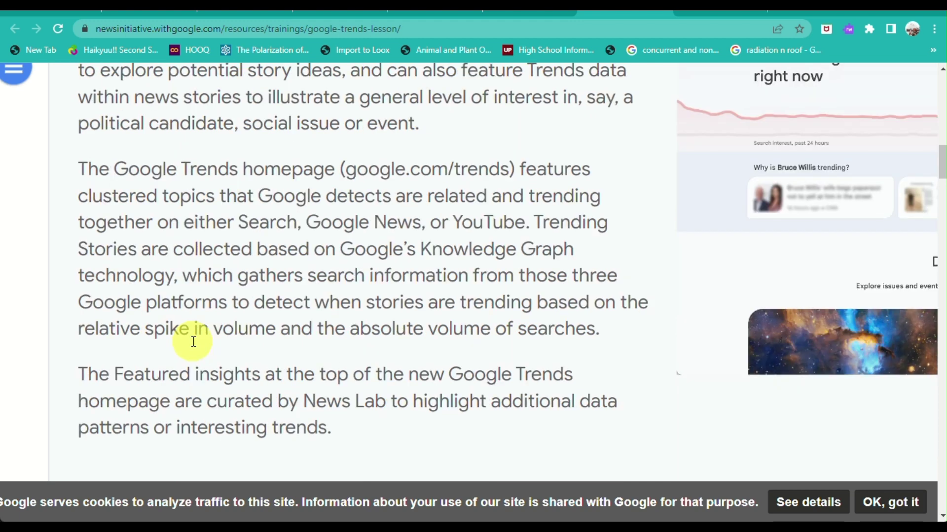
scroll(193, 341, down, 2)
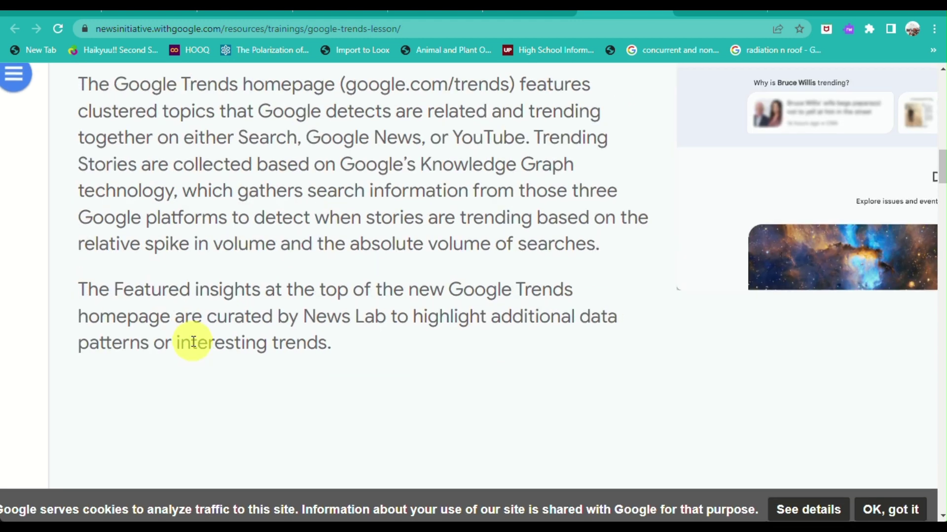
scroll(193, 341, down, 3)
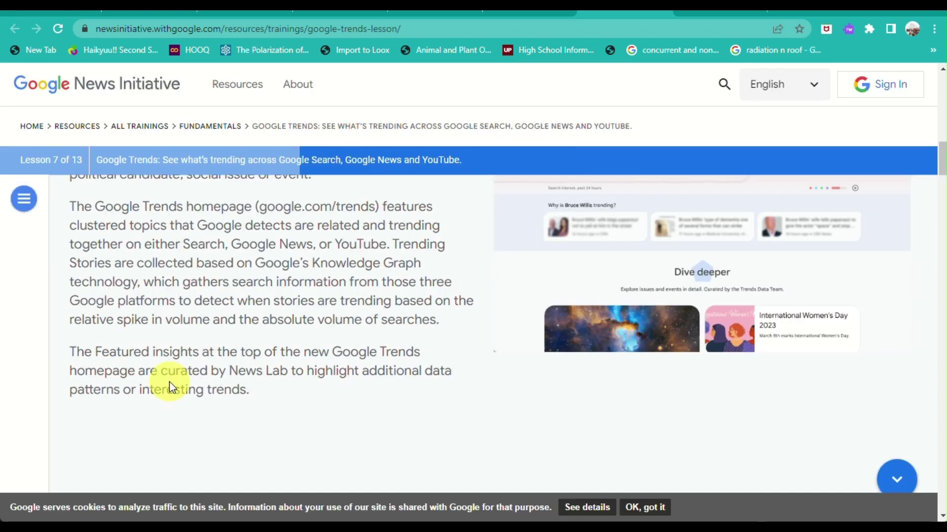
scroll(170, 381, down, 5)
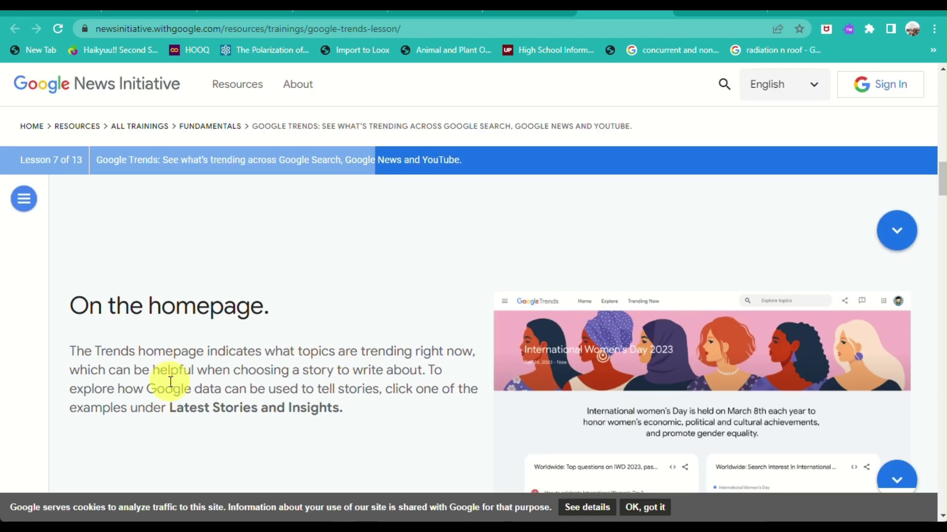
scroll(170, 382, down, 1)
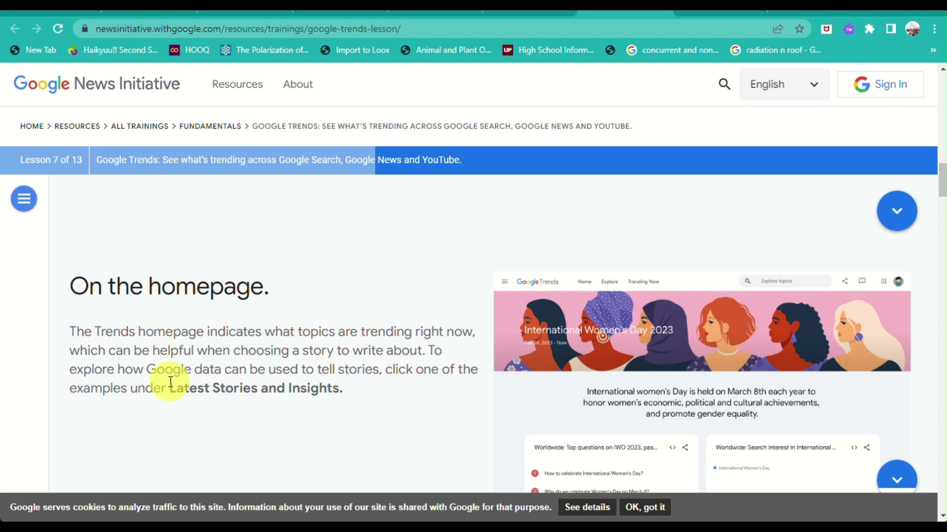
scroll(170, 381, down, 3)
scroll(169, 381, down, 2)
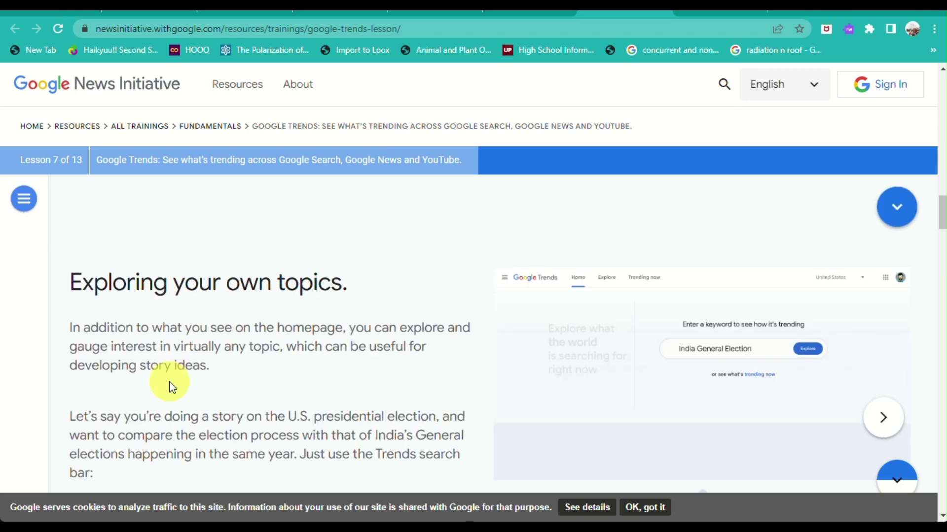
scroll(169, 382, down, 3)
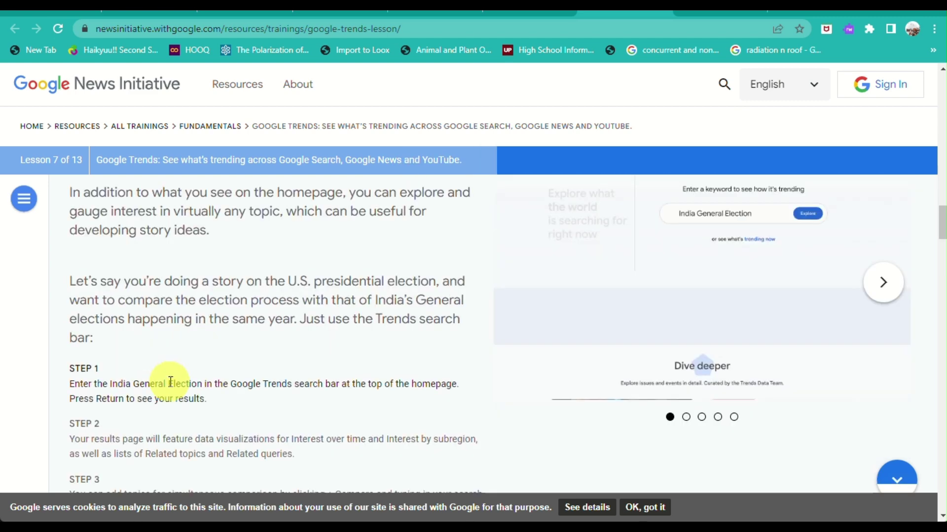
scroll(170, 382, down, 5)
scroll(169, 382, down, 1)
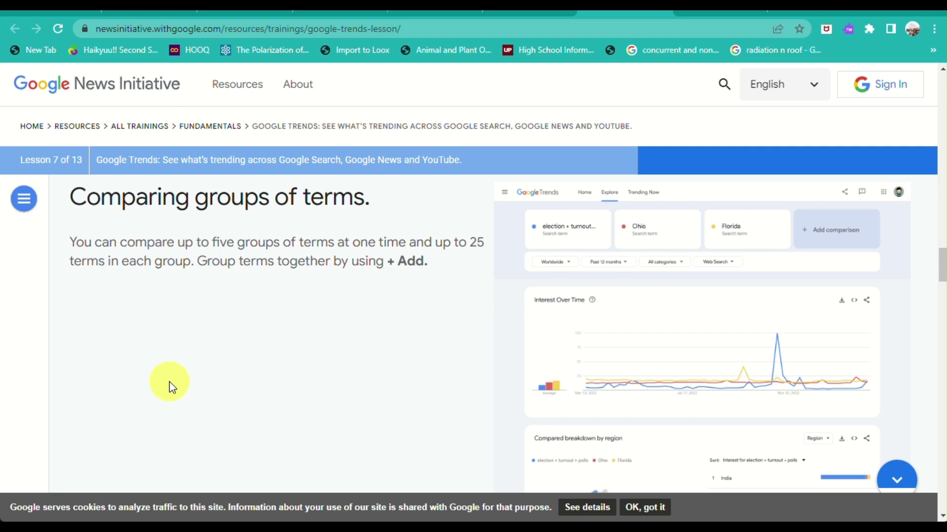
scroll(169, 382, down, 4)
scroll(169, 381, down, 5)
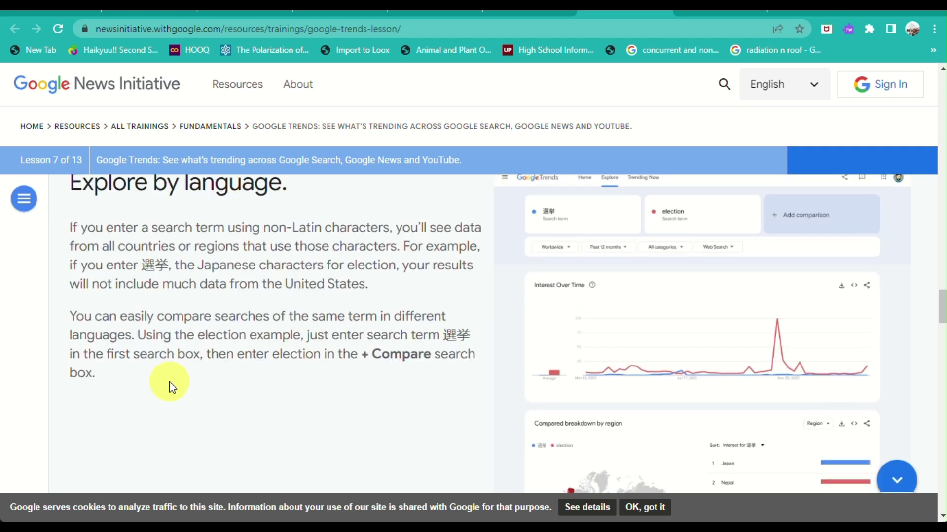
scroll(170, 382, down, 8)
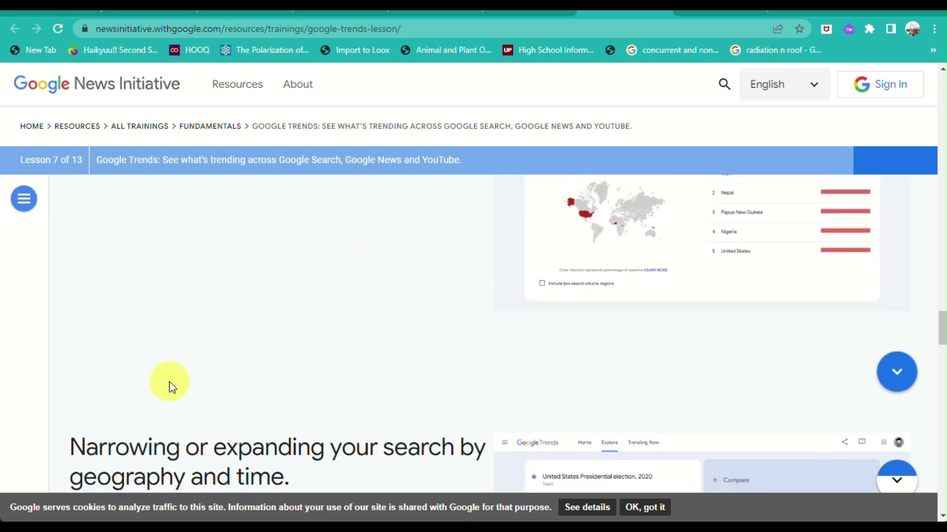
scroll(170, 382, down, 1)
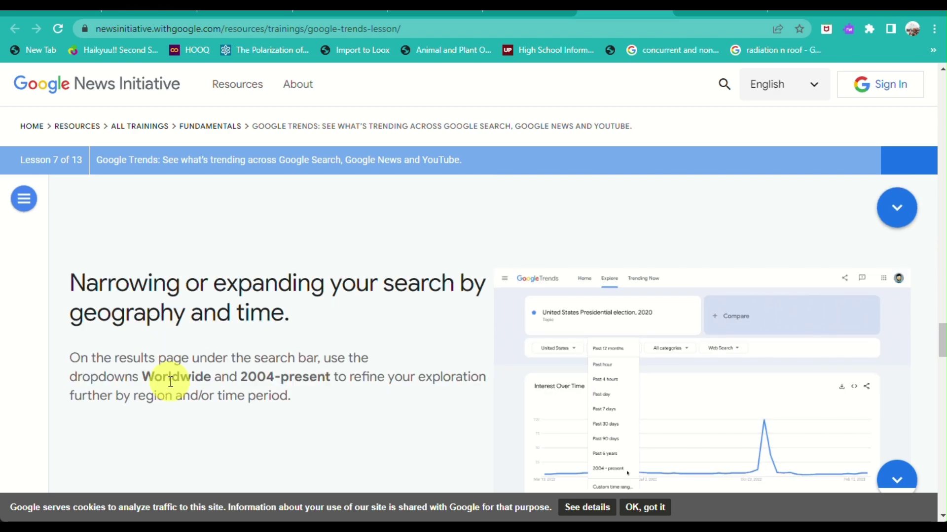
scroll(170, 382, down, 9)
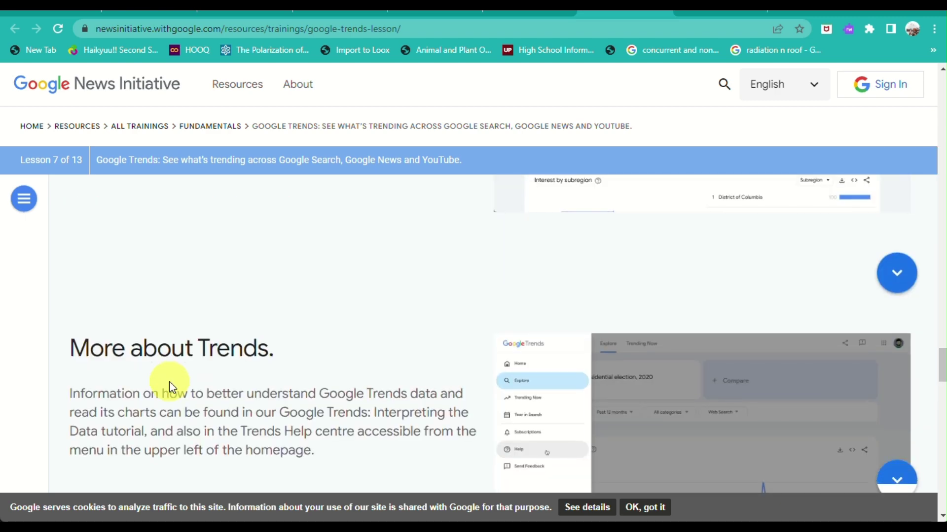
- Scroll to the end of the lesson's quiz and recommended lessons
scroll(169, 381, down, 4)
scroll(170, 381, up, 2)
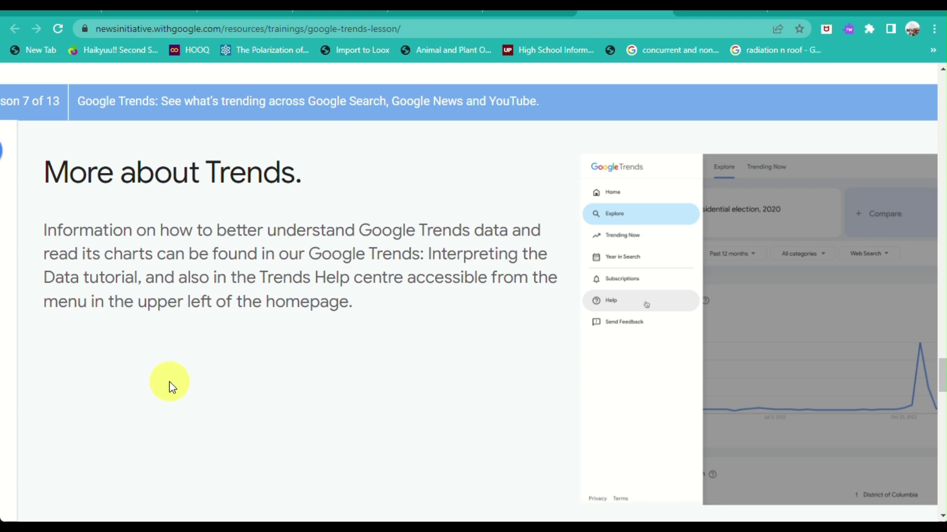
scroll(170, 381, down, 7)
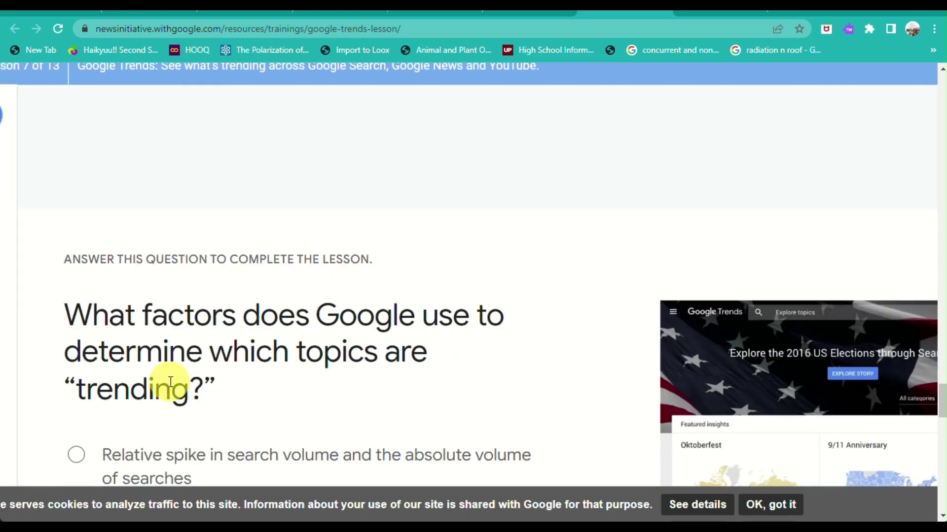
scroll(169, 382, down, 4)
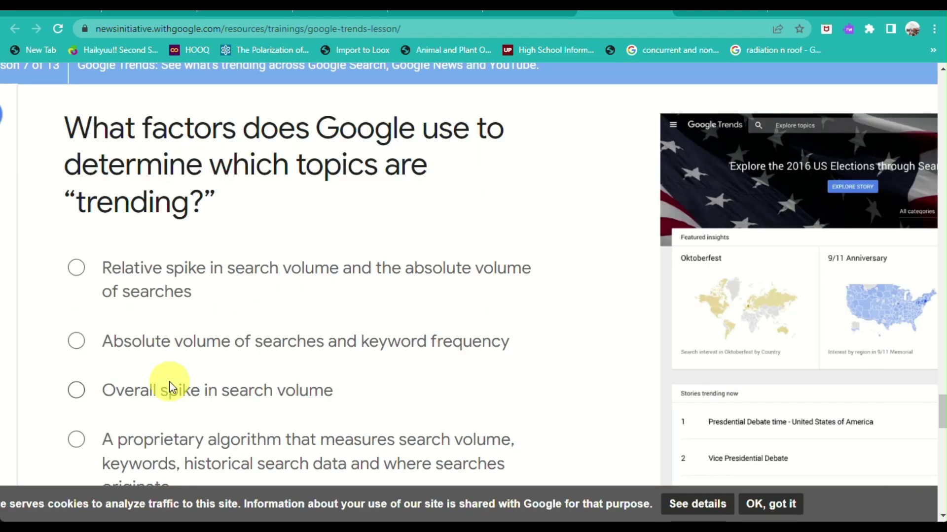
scroll(169, 380, down, 1)
scroll(169, 385, down, 5)
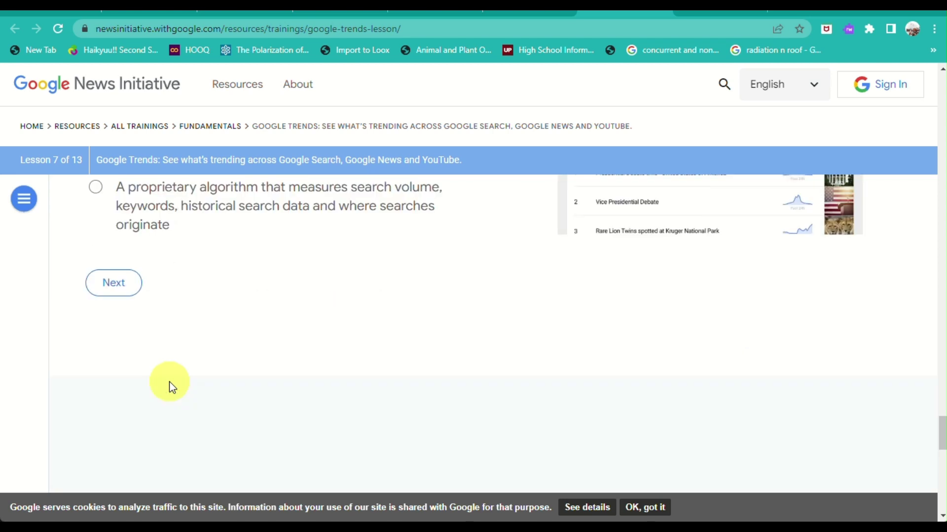
scroll(170, 383, down, 5)
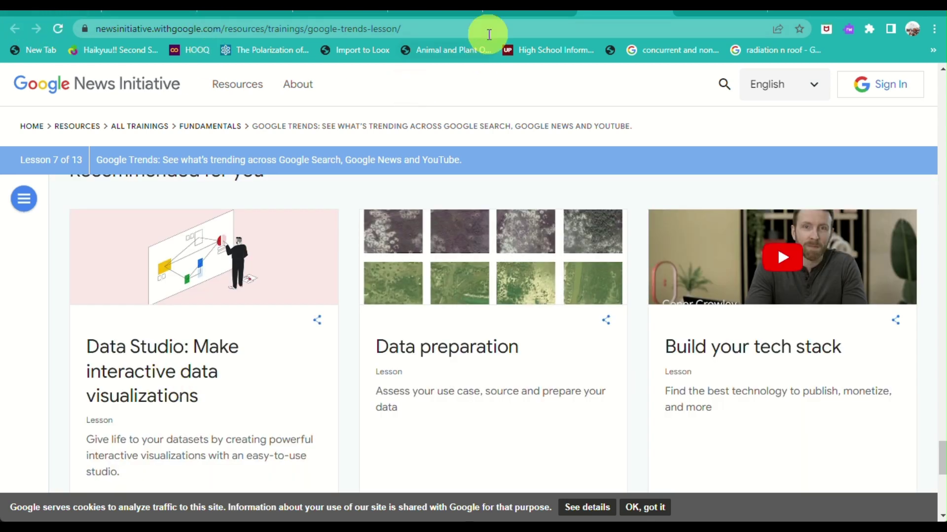
- Return to the Google Trends tab and open the Explore page
click(521, 13)
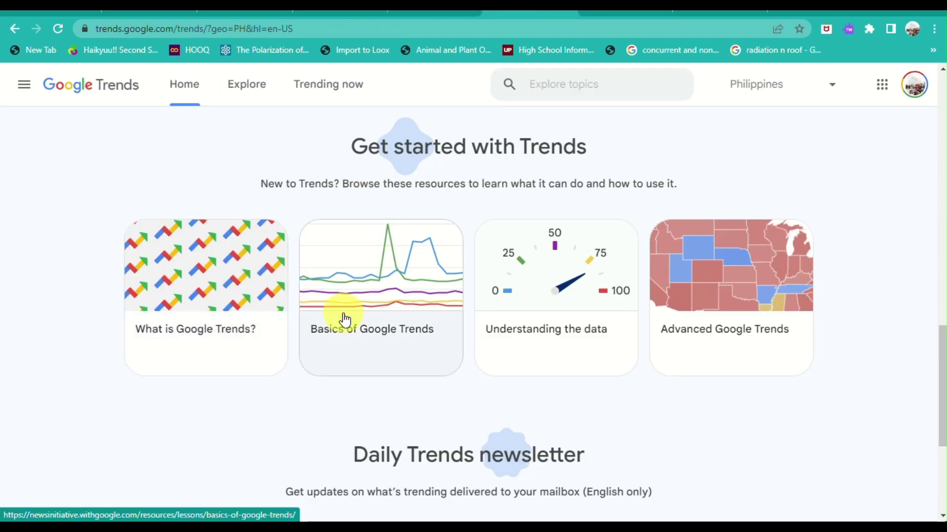
scroll(344, 319, down, 3)
scroll(344, 320, up, 6)
scroll(343, 319, down, 2)
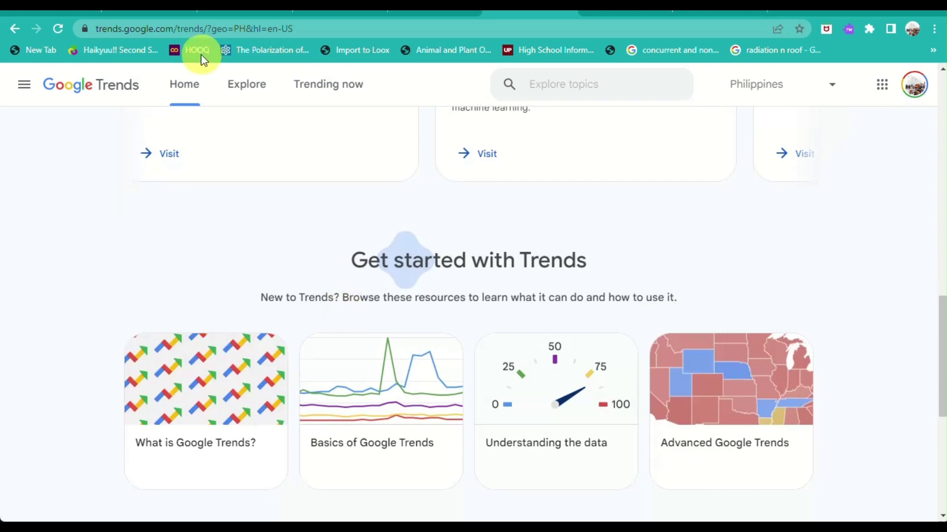
click(246, 95)
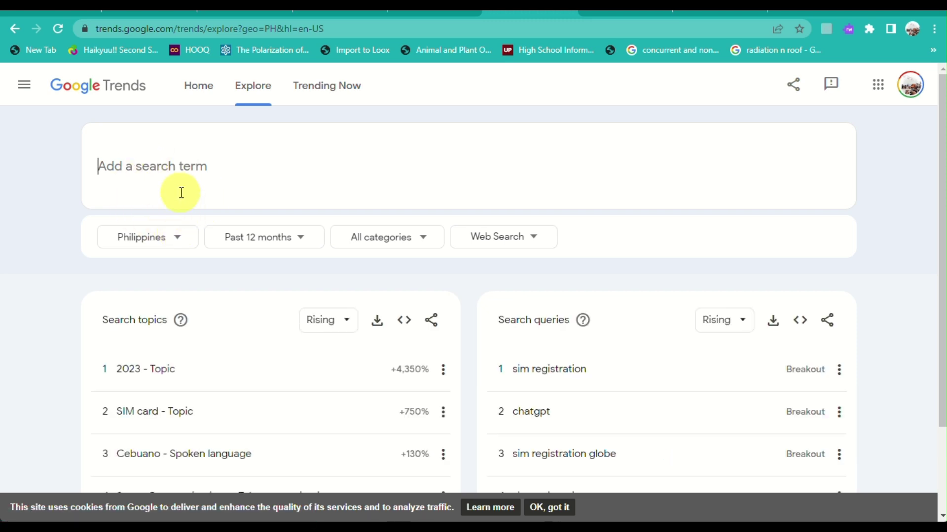
- Explore the search term 'festival' by picking it from the suggestions
text(festival)
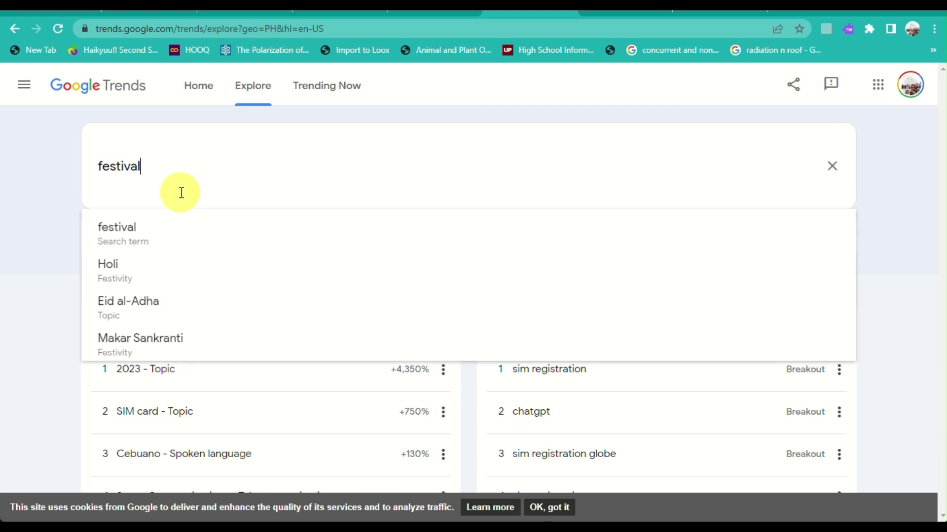
click(193, 236)
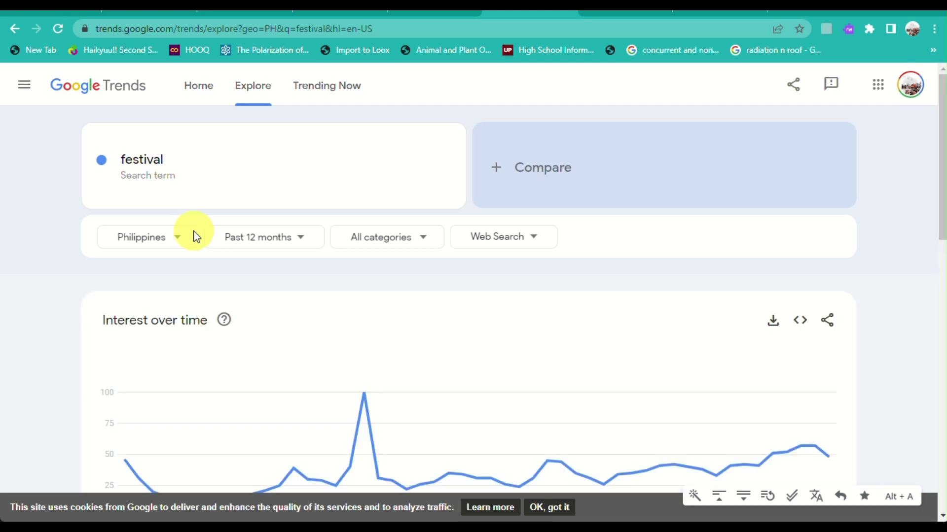
- Keep the location at Philippines and set the time range to Past hour
click(164, 243)
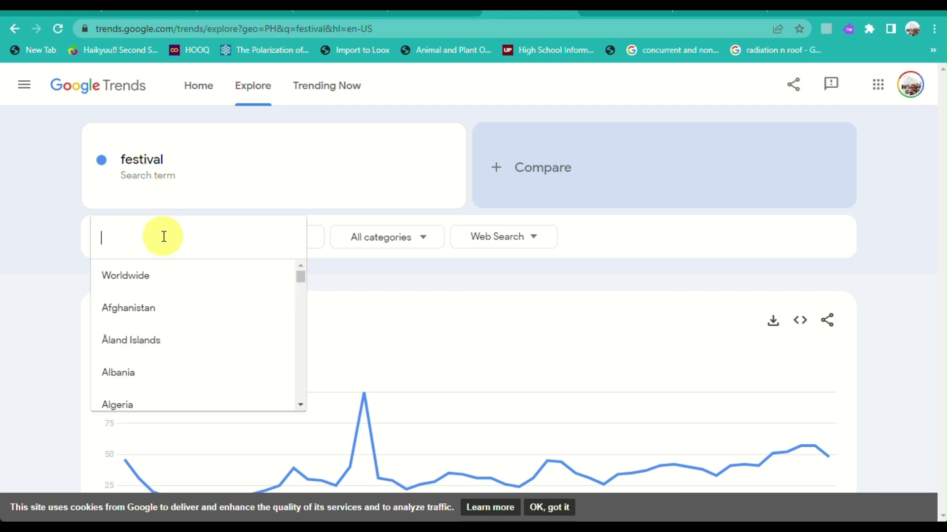
scroll(144, 313, down, 5)
scroll(145, 313, down, 1)
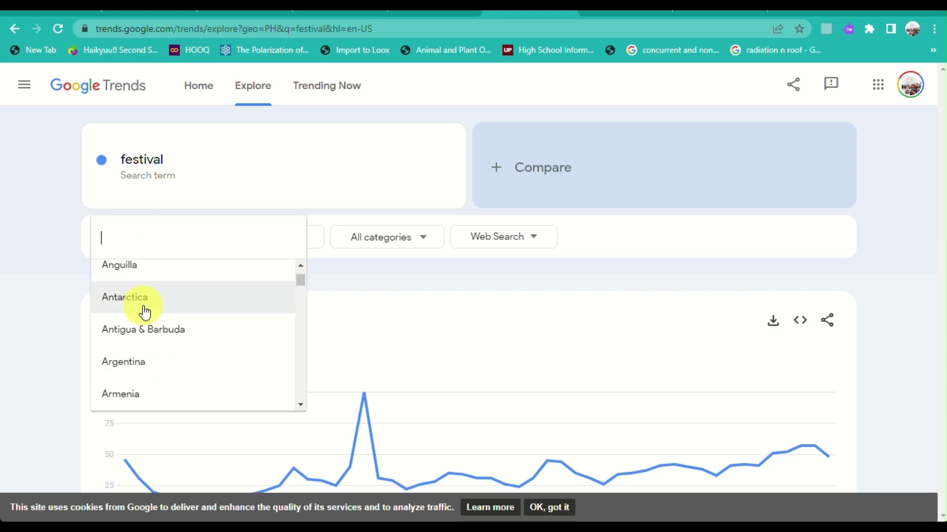
scroll(145, 313, up, 3)
click(363, 275)
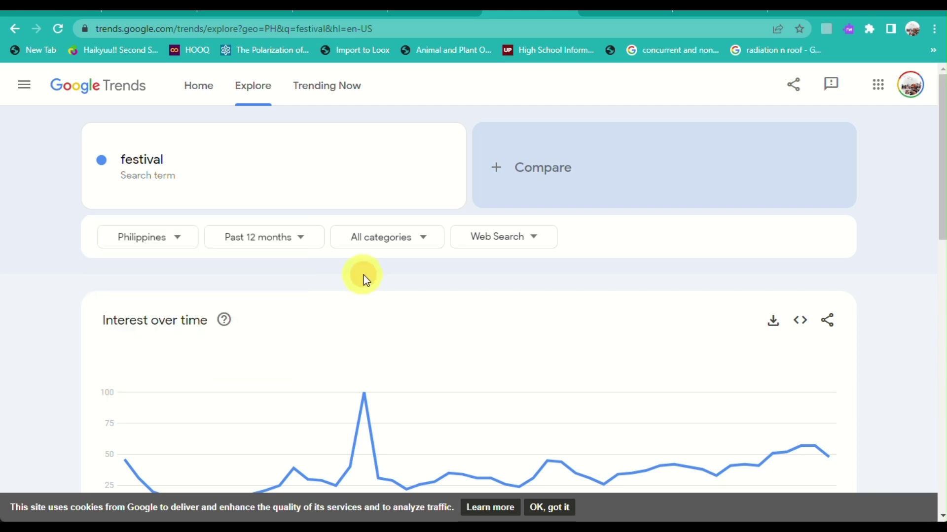
click(291, 239)
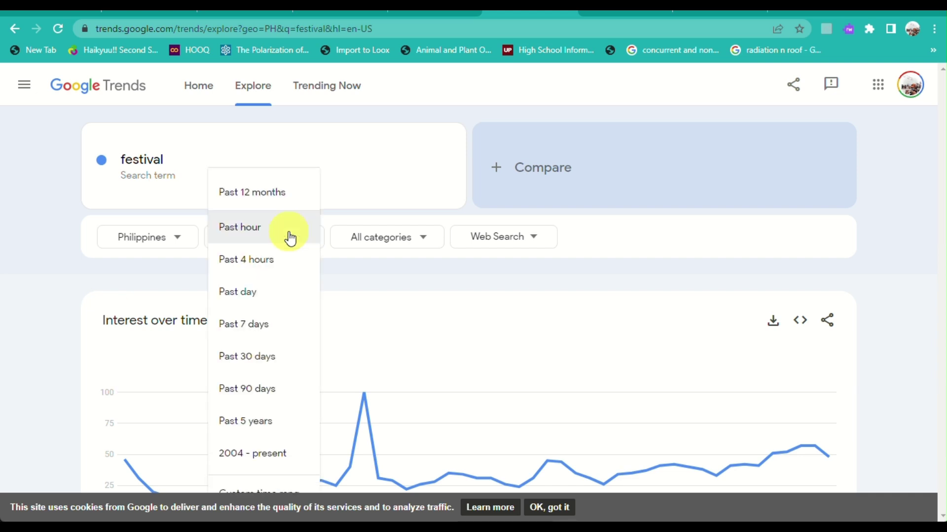
click(361, 266)
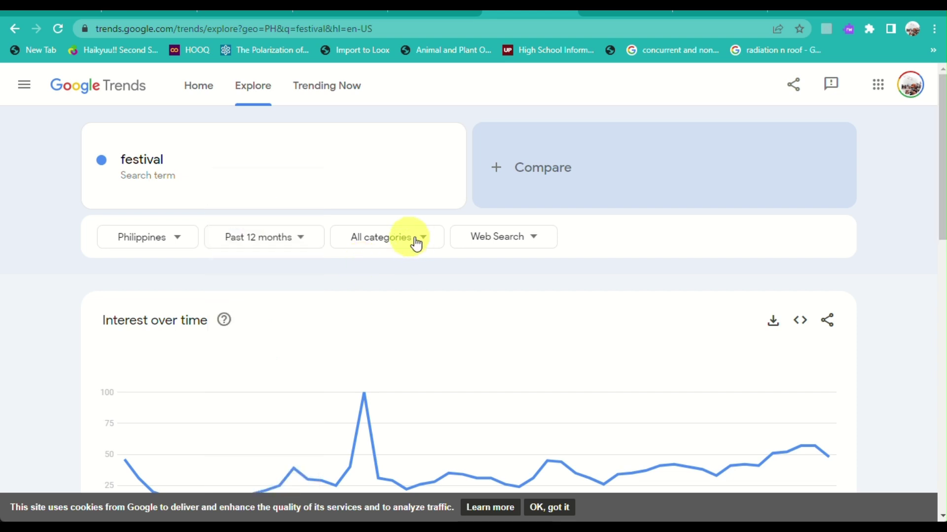
click(286, 236)
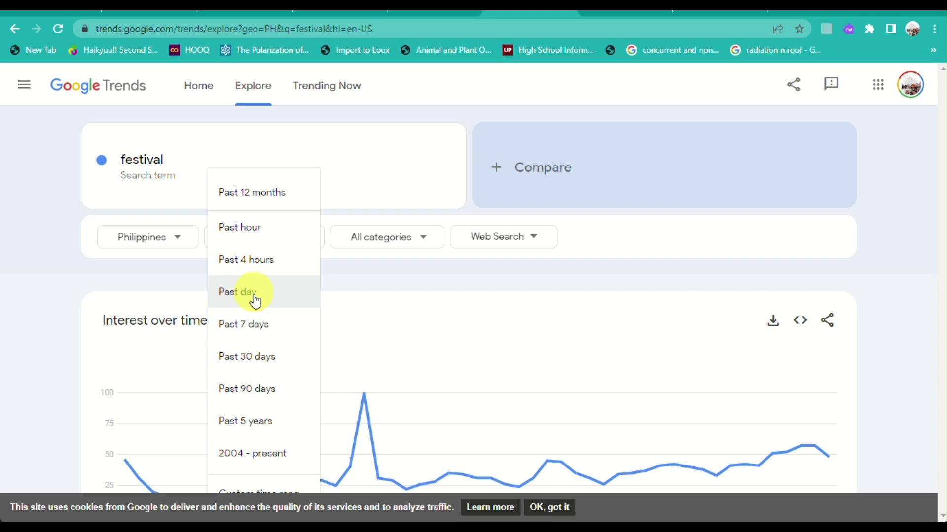
click(265, 234)
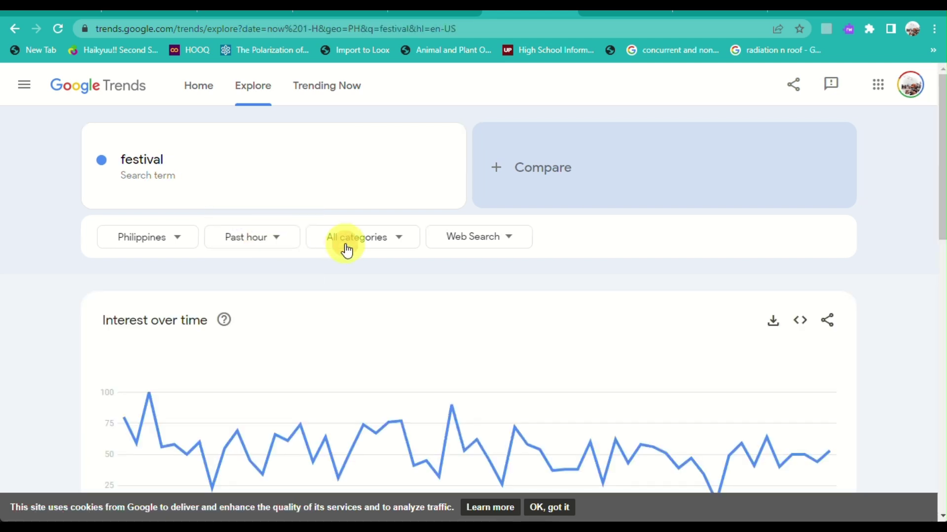
- Set the category filter to Shopping, after briefly trying Jobs & Education
click(346, 249)
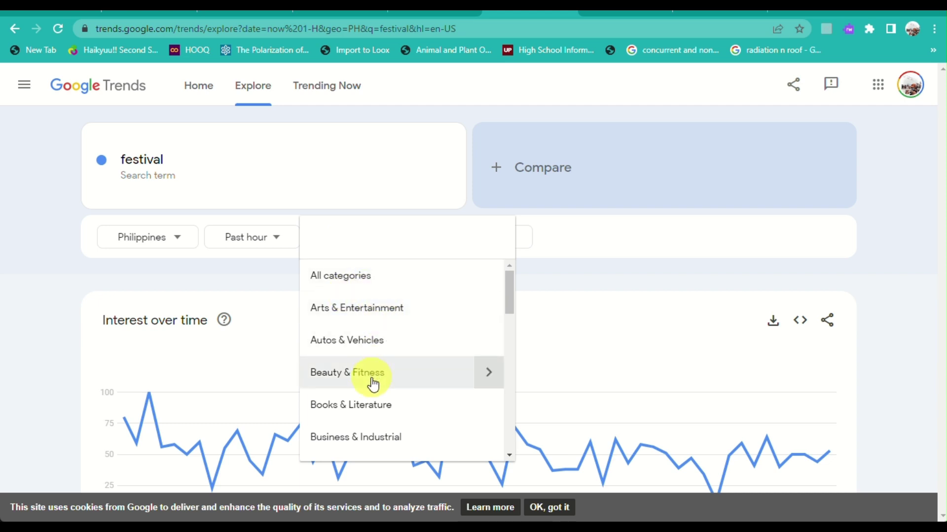
scroll(374, 393, down, 1)
scroll(374, 392, down, 3)
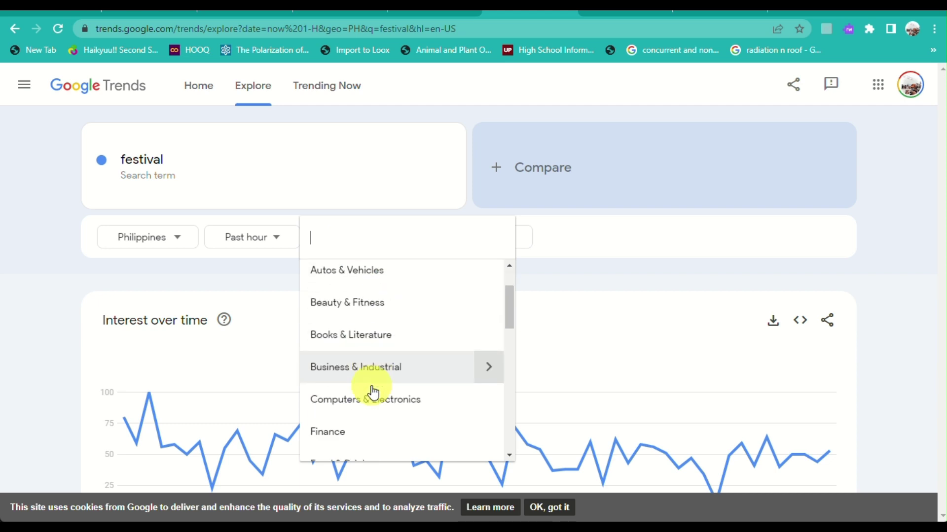
scroll(373, 393, down, 3)
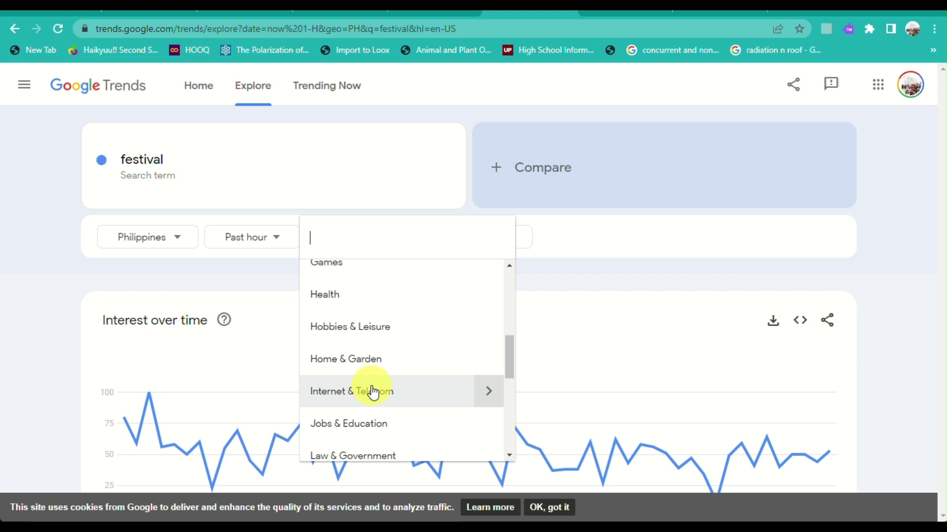
scroll(373, 393, down, 1)
click(373, 392)
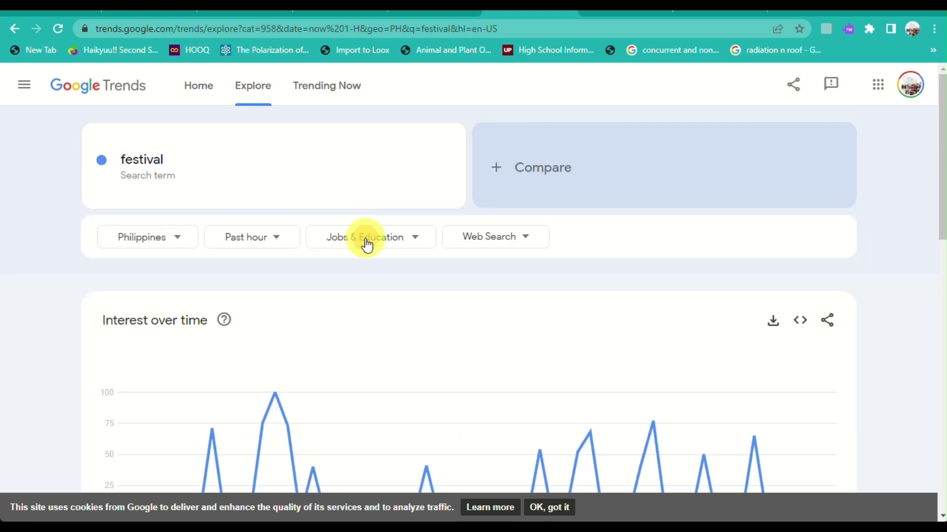
click(366, 245)
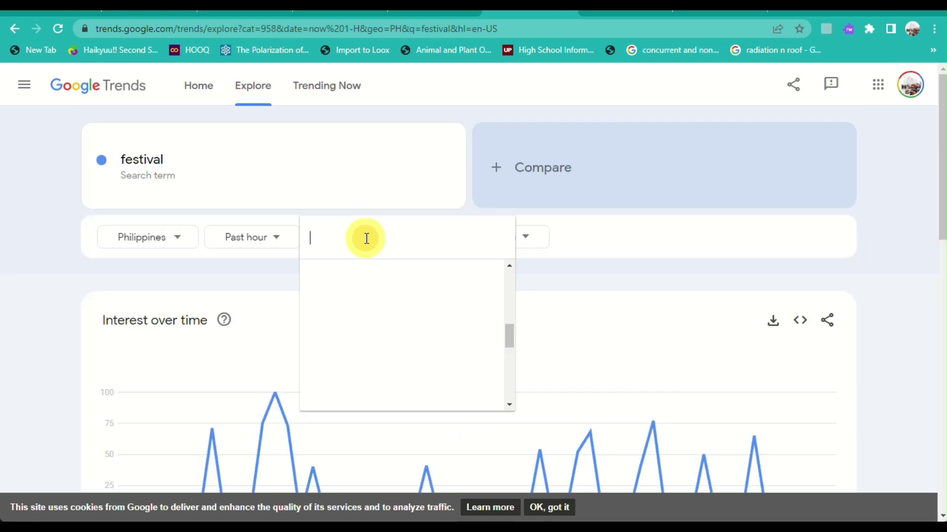
scroll(364, 345, down, 2)
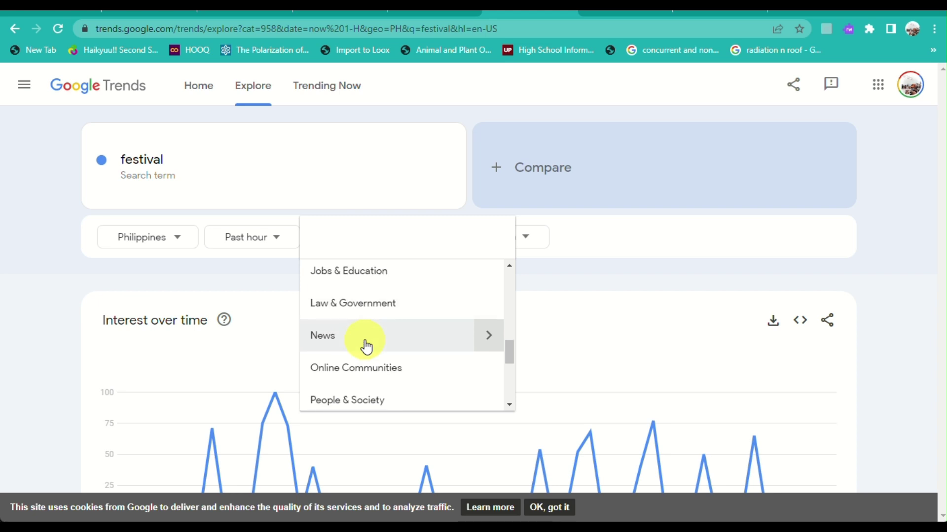
scroll(366, 347, down, 3)
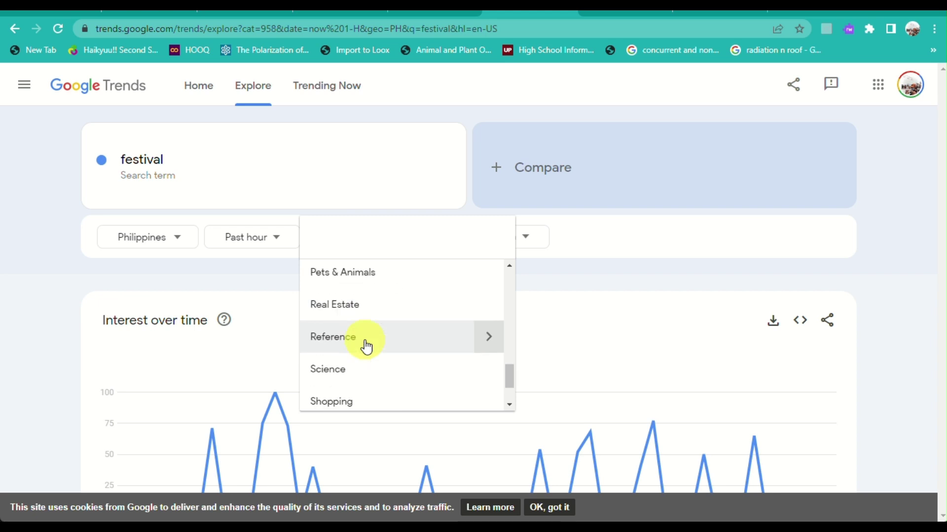
scroll(366, 348, down, 2)
click(367, 347)
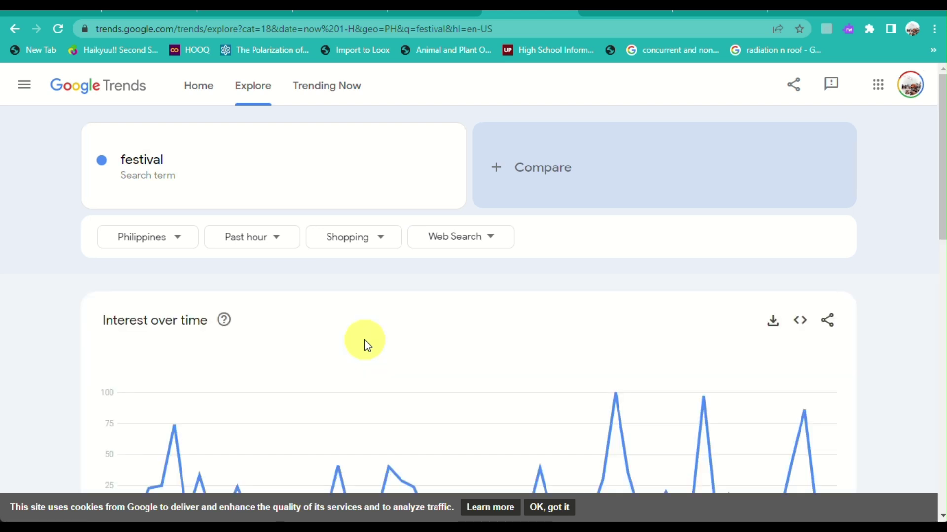
- Replace the search term 'festival' with 'shop'
click(202, 200)
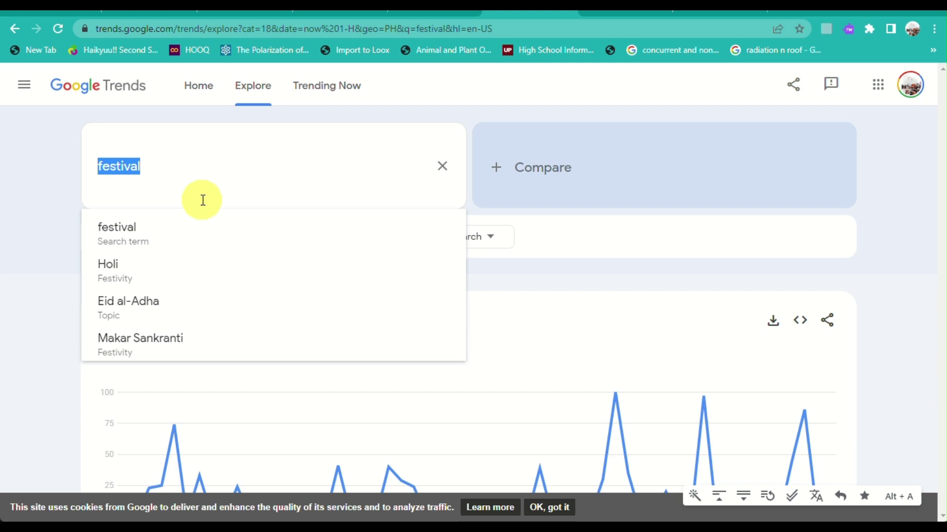
text(shop)
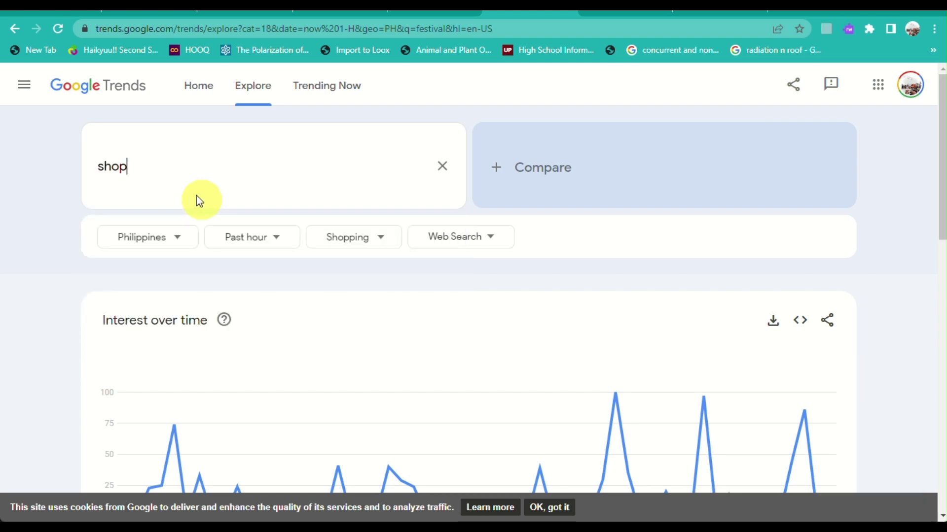
key(Return)
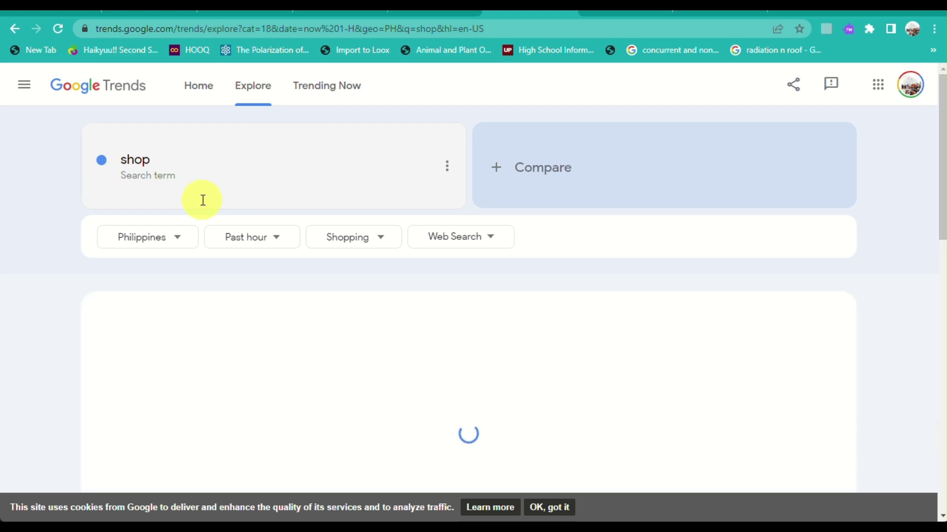
- Review interest by subregion, led by MIMAROPA, and the related topics and queries
scroll(336, 358, down, 4)
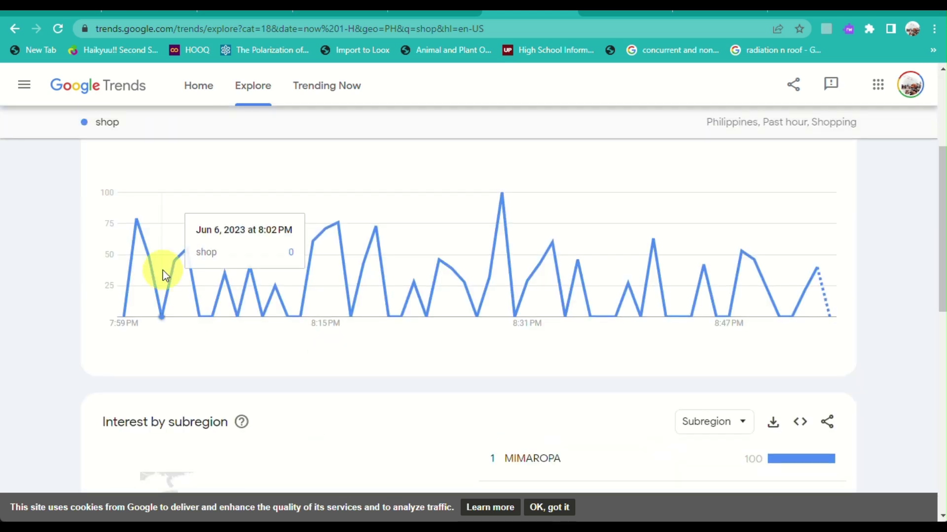
scroll(228, 341, down, 1)
scroll(228, 342, down, 4)
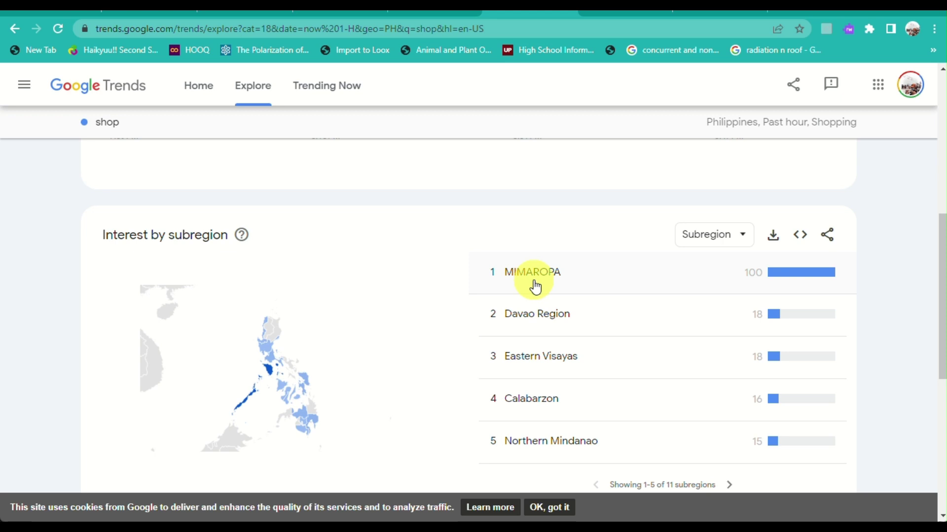
scroll(535, 287, down, 3)
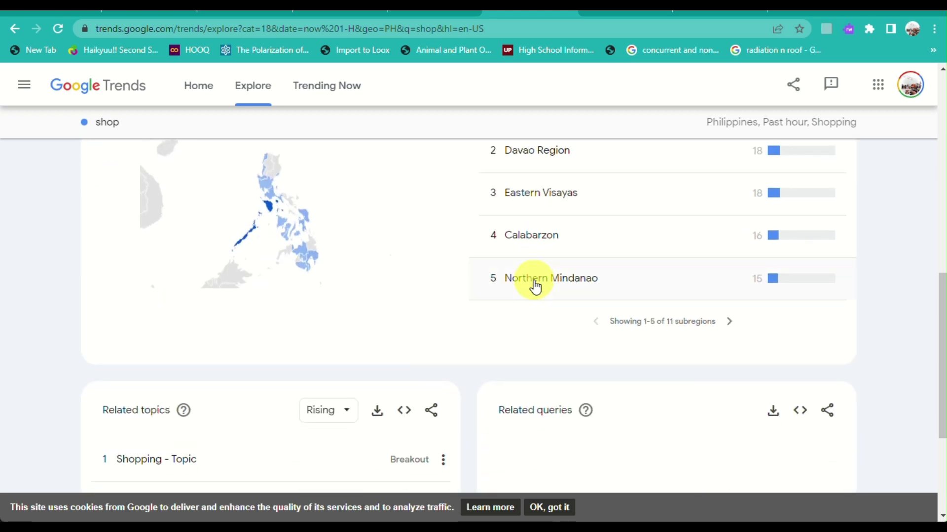
scroll(535, 287, down, 3)
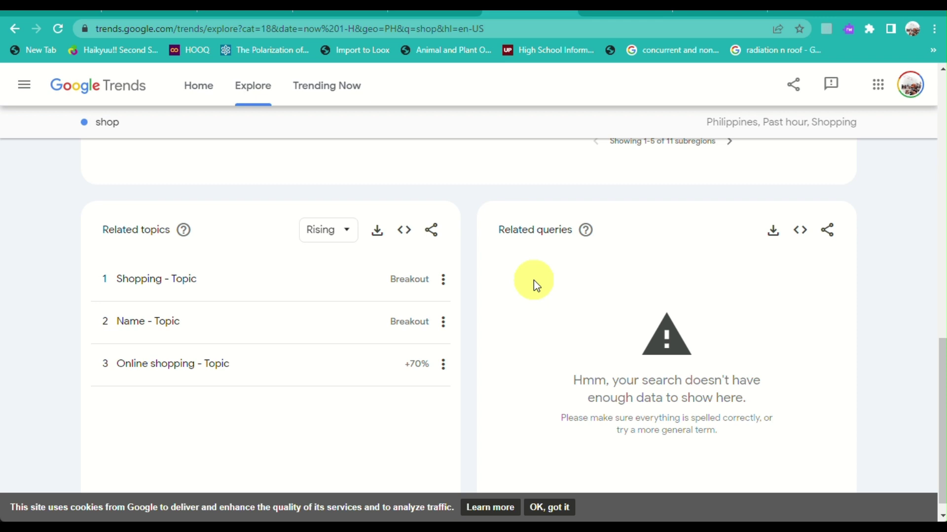
scroll(533, 280, down, 1)
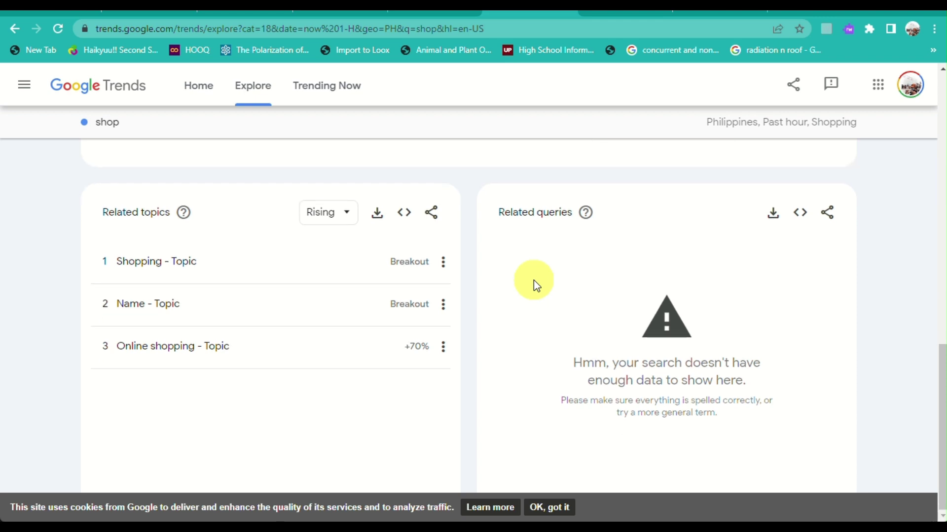
scroll(534, 280, up, 6)
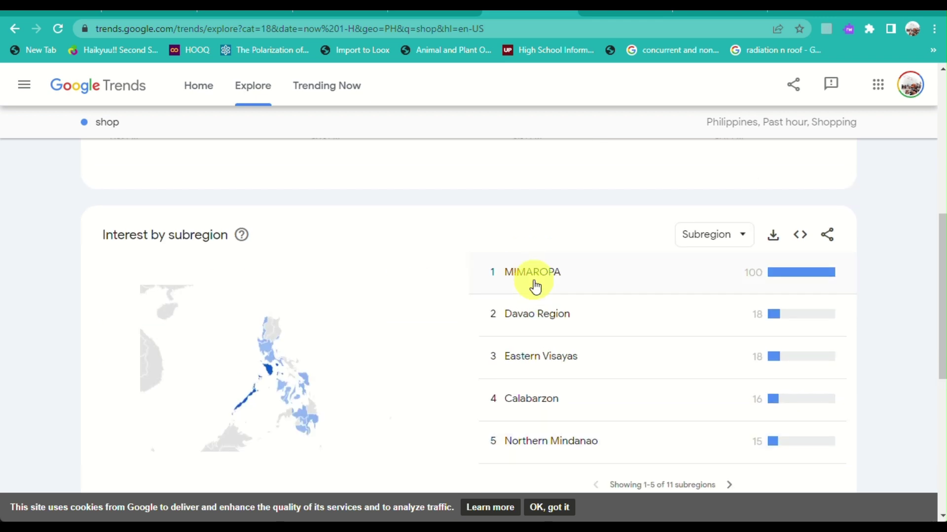
- Narrow results to MIMAROPA and switch the search to Shopee, the e-commerce company
click(534, 282)
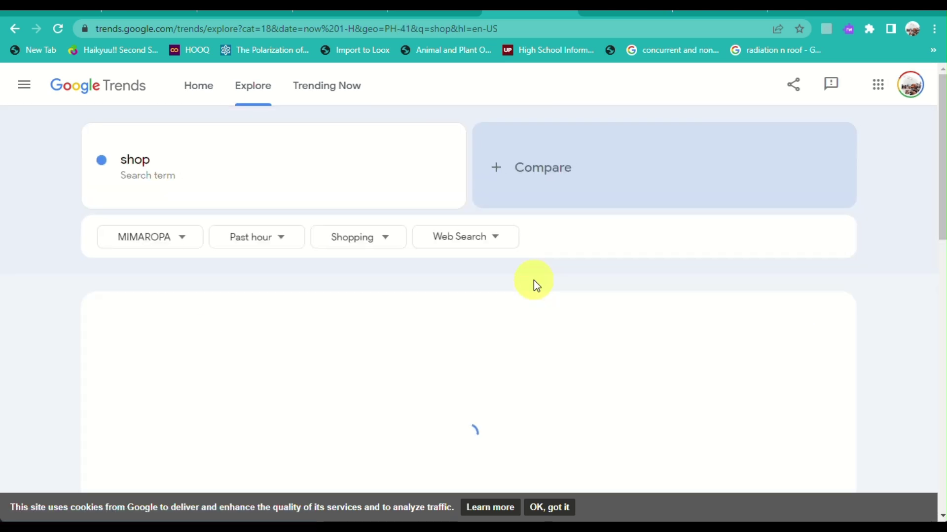
scroll(534, 280, down, 7)
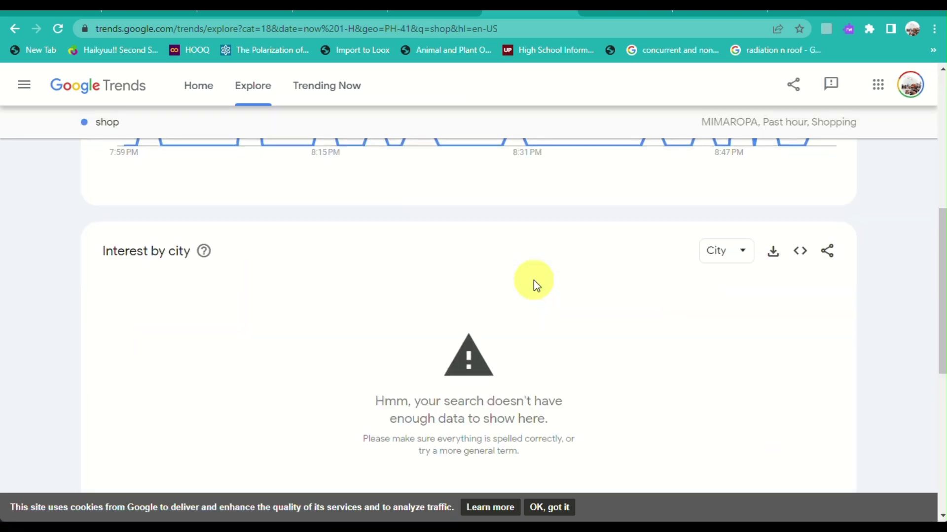
scroll(533, 280, down, 5)
scroll(534, 280, down, 1)
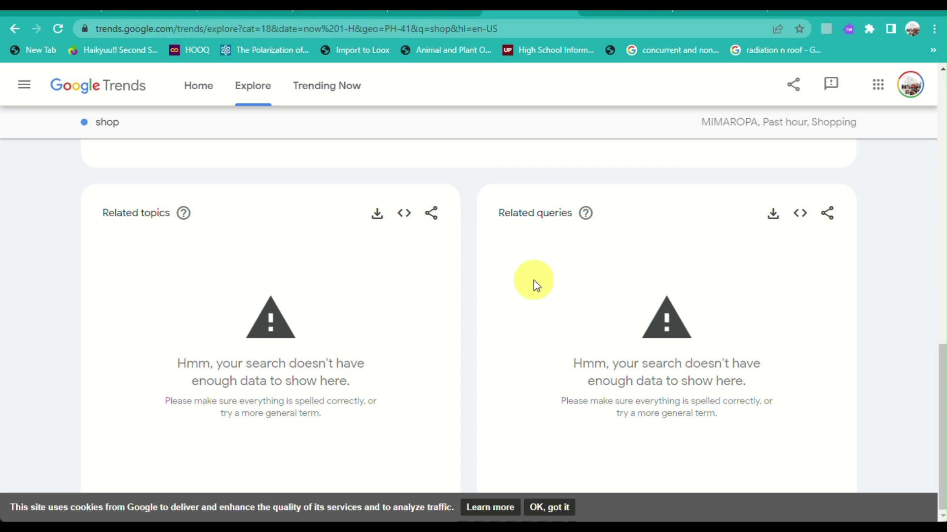
scroll(534, 280, up, 12)
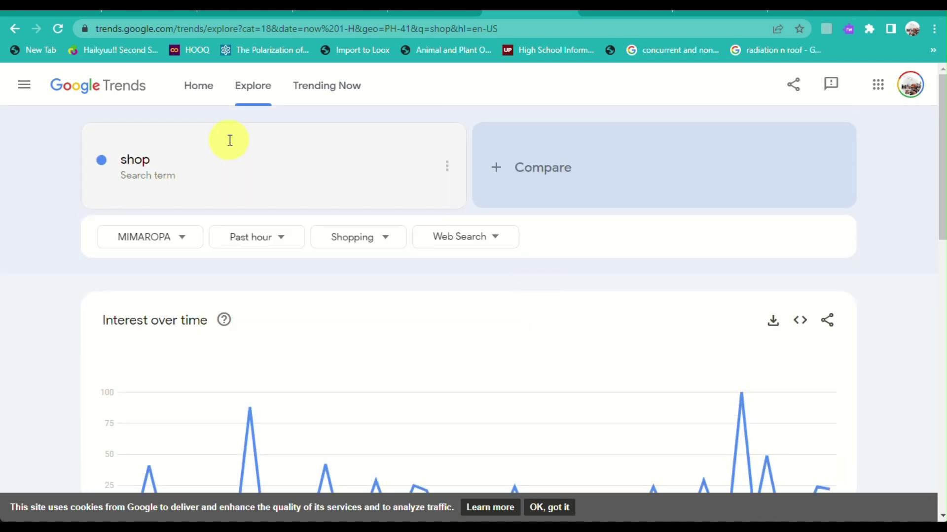
click(194, 157)
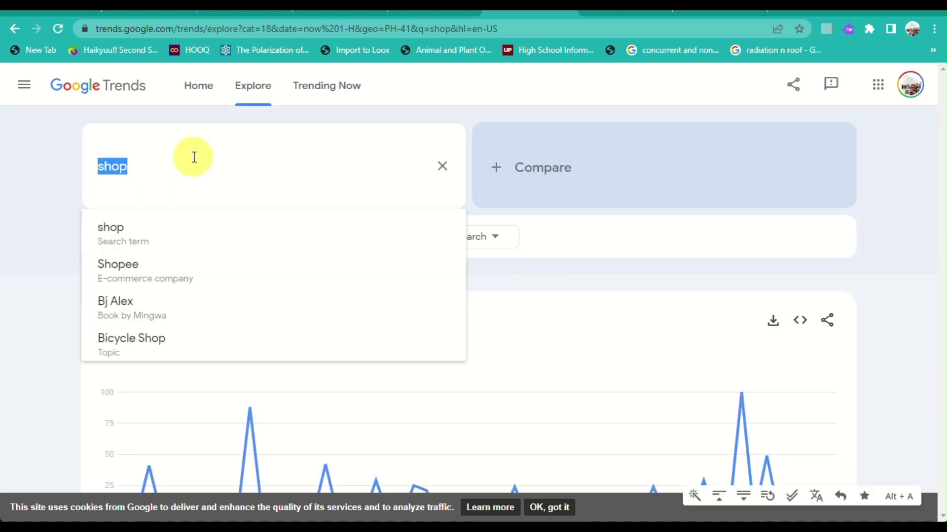
click(180, 277)
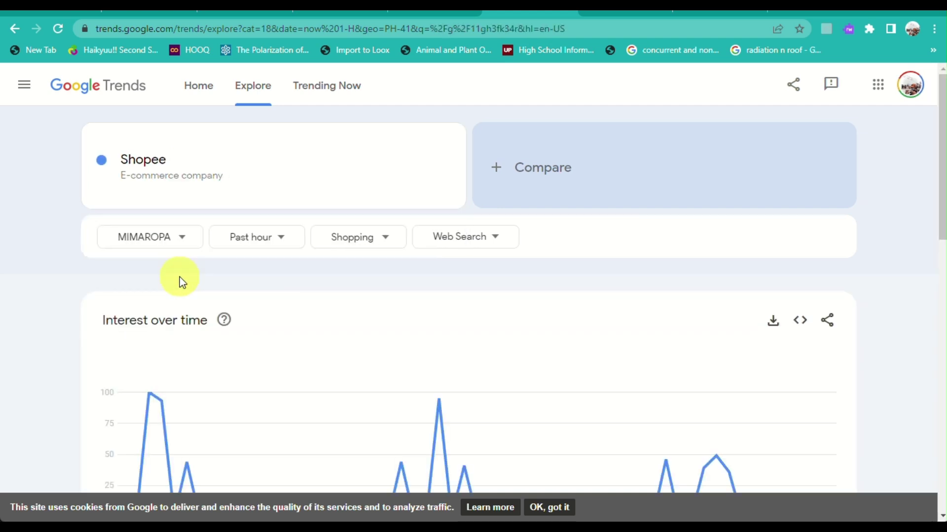
- Search for 'bikes' instead of Shopee
click(223, 183)
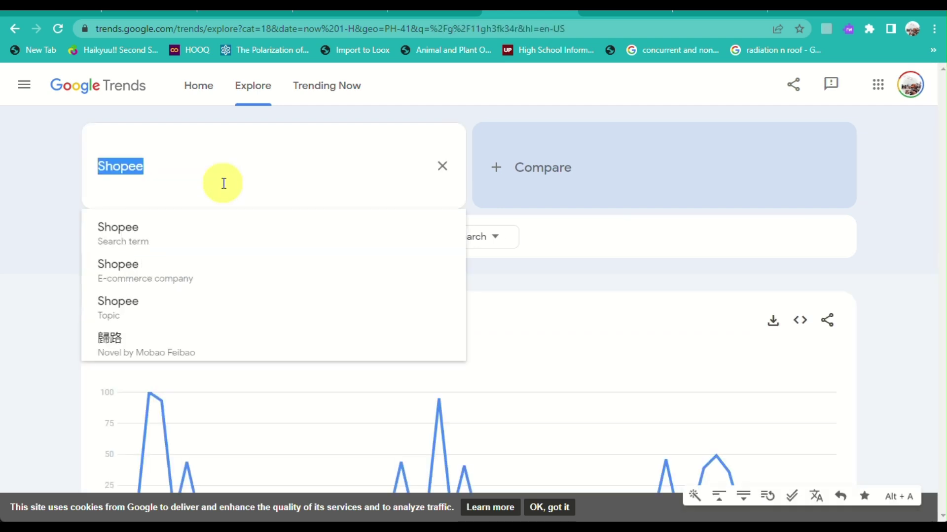
text(bike)
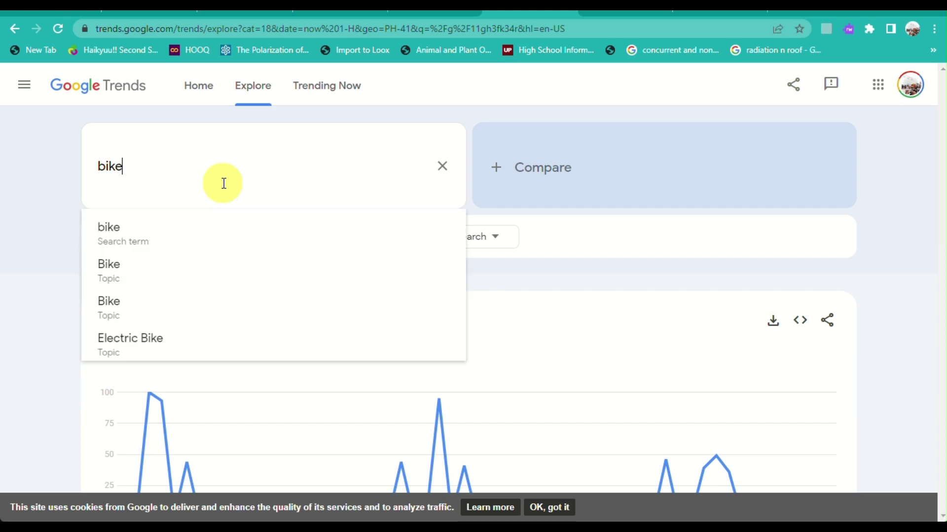
text(s)
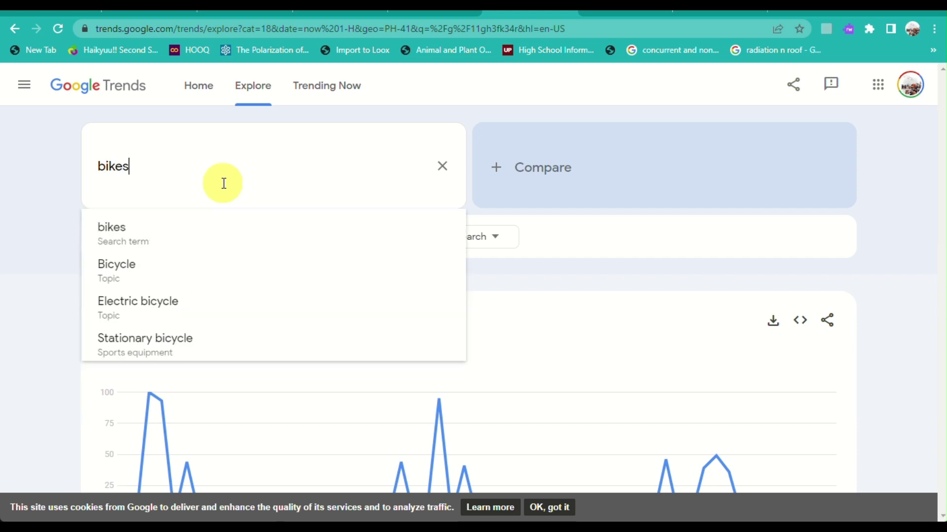
key(Return)
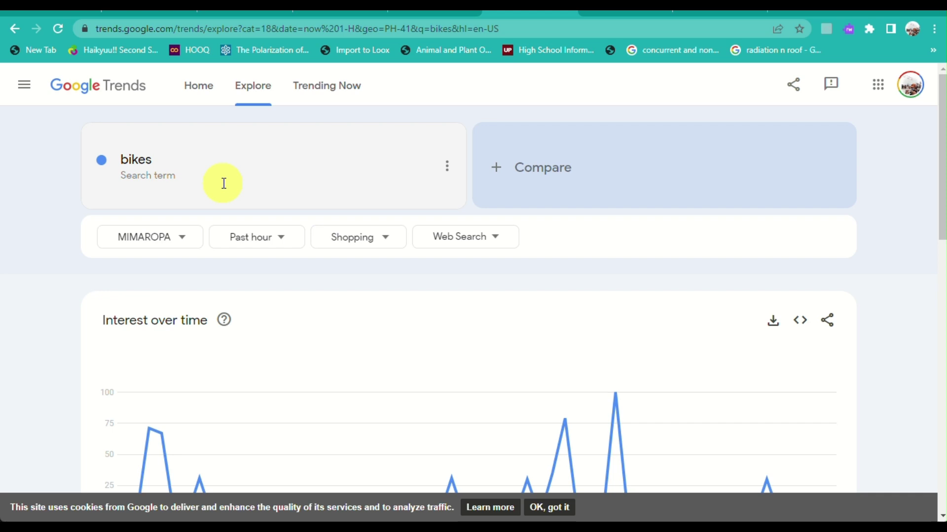
scroll(232, 387, down, 1)
scroll(233, 387, down, 8)
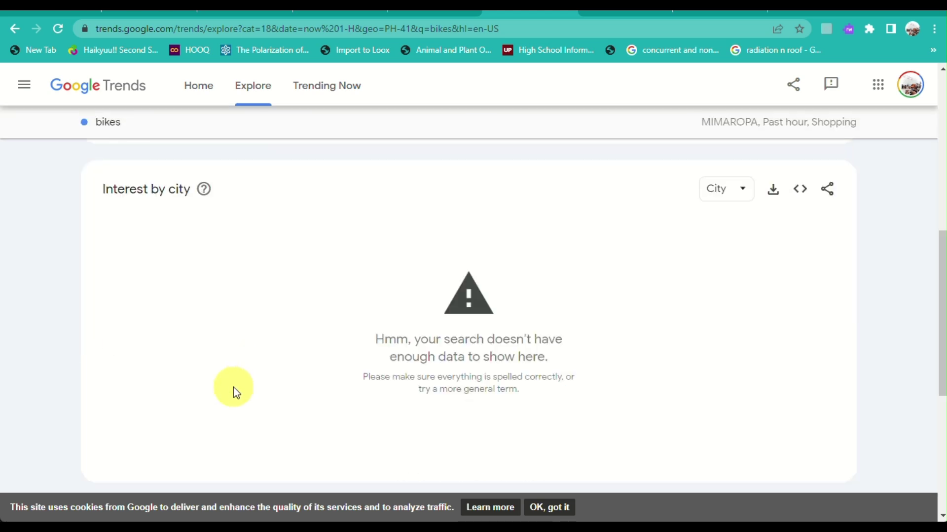
scroll(233, 387, up, 7)
scroll(233, 387, up, 1)
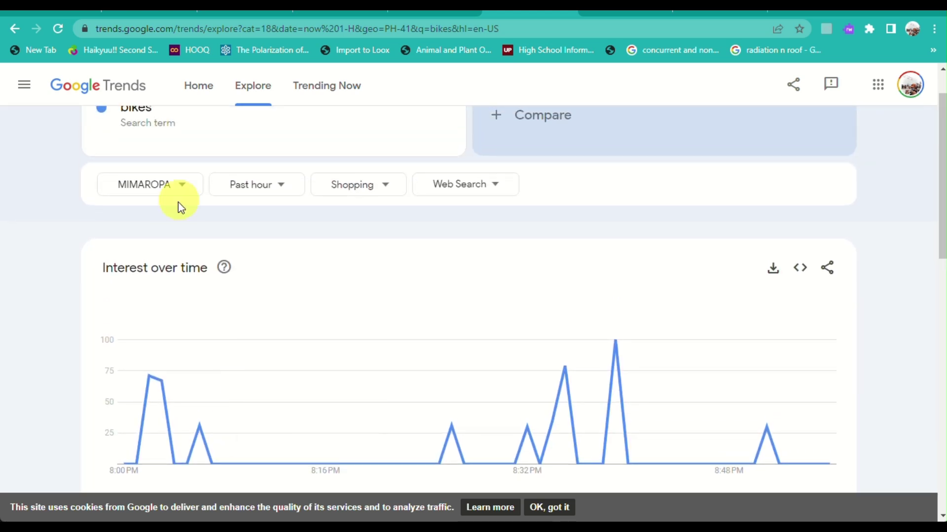
- Set the location to Central Visayas, then go back to the Shopee results
click(187, 178)
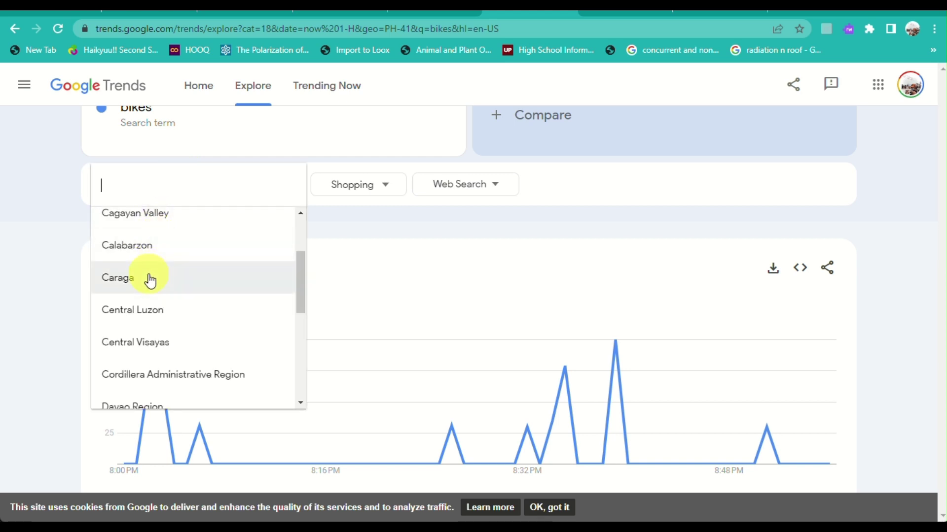
click(140, 351)
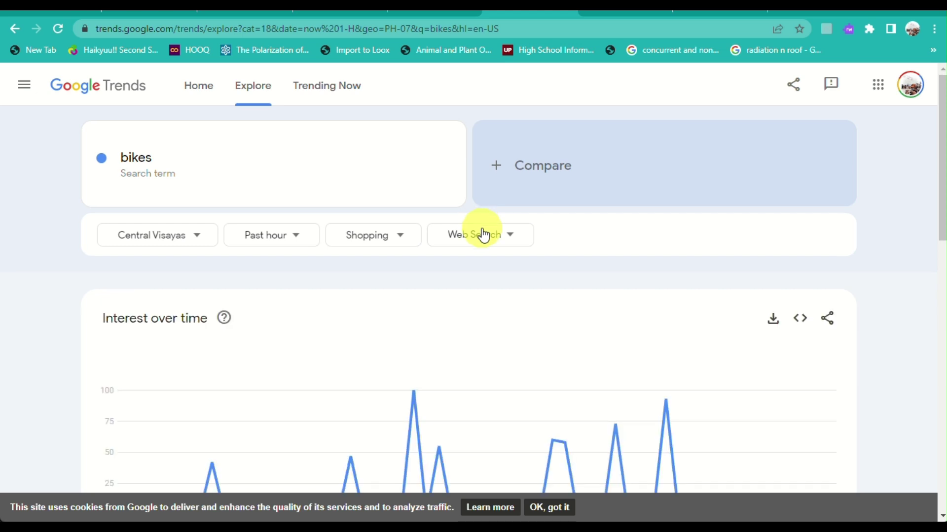
scroll(483, 236, down, 10)
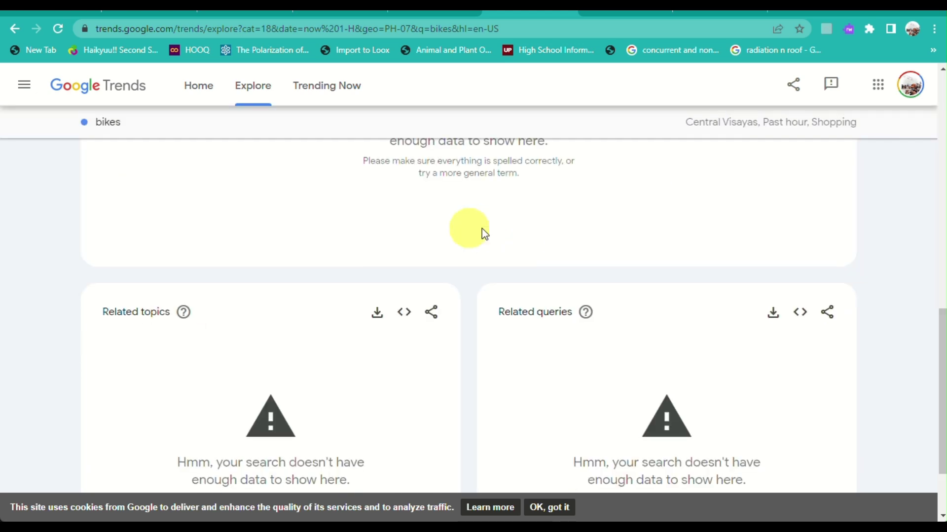
click(12, 30)
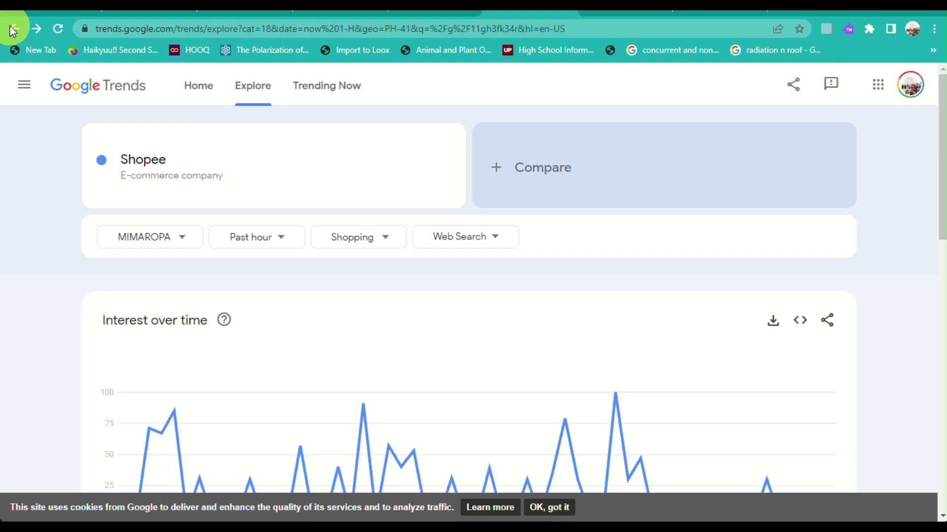
- Return to the Philippines-wide shop results and search for 'bike' instead
click(12, 30)
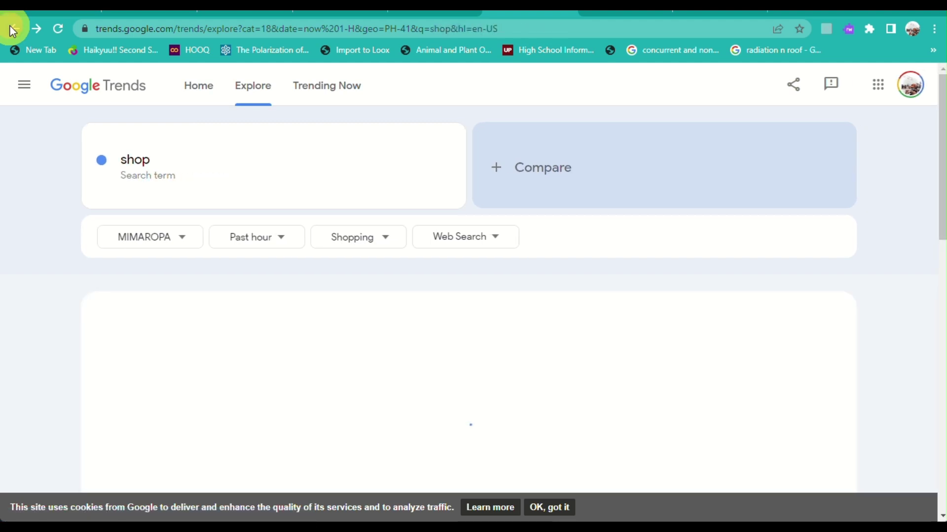
click(12, 30)
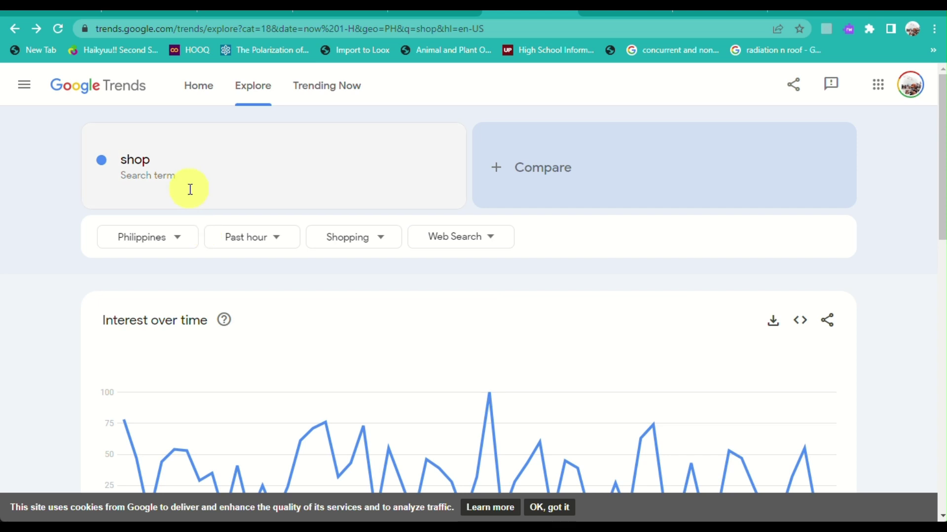
click(191, 189)
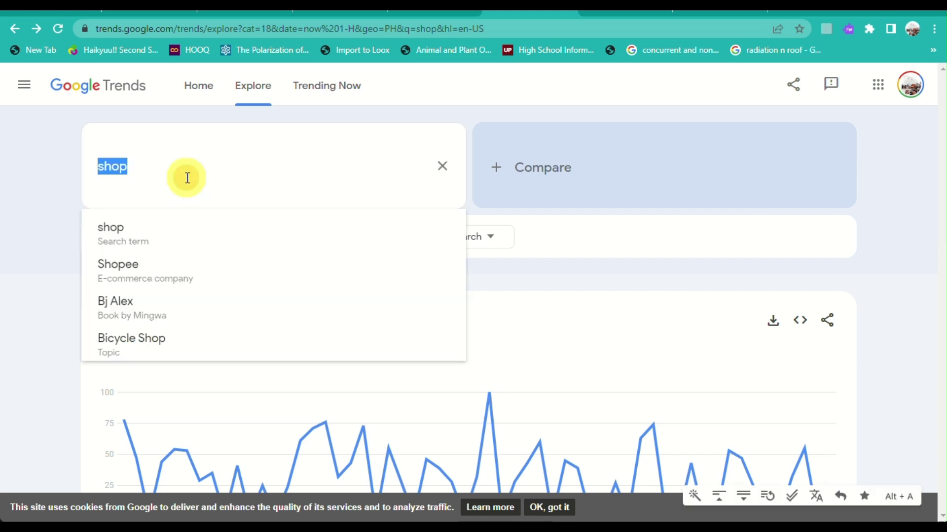
text(bike)
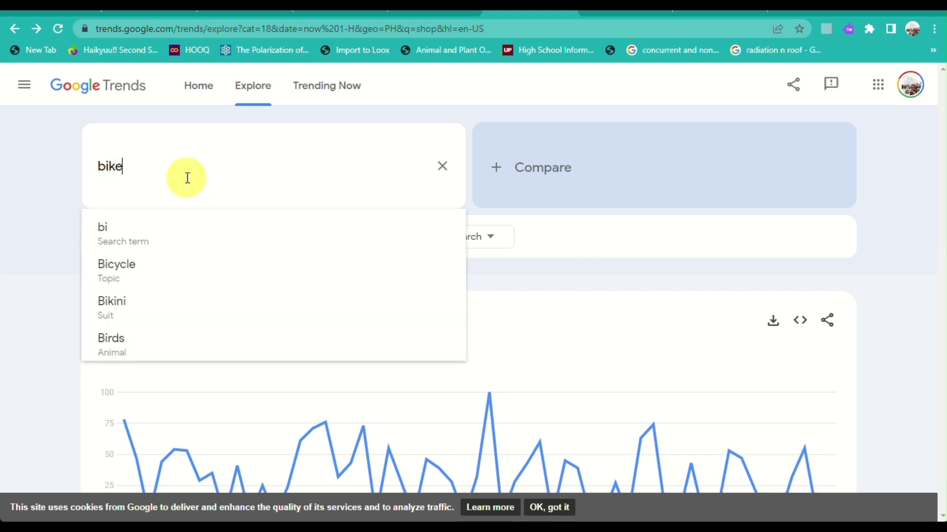
key(Return)
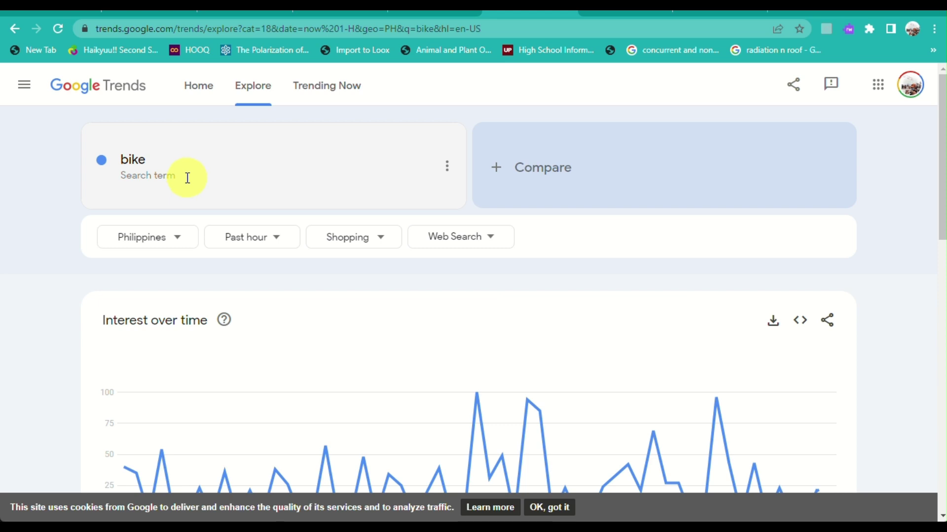
- Read Central Visayas's interest value of 55 on the subregion map
scroll(268, 365, down, 10)
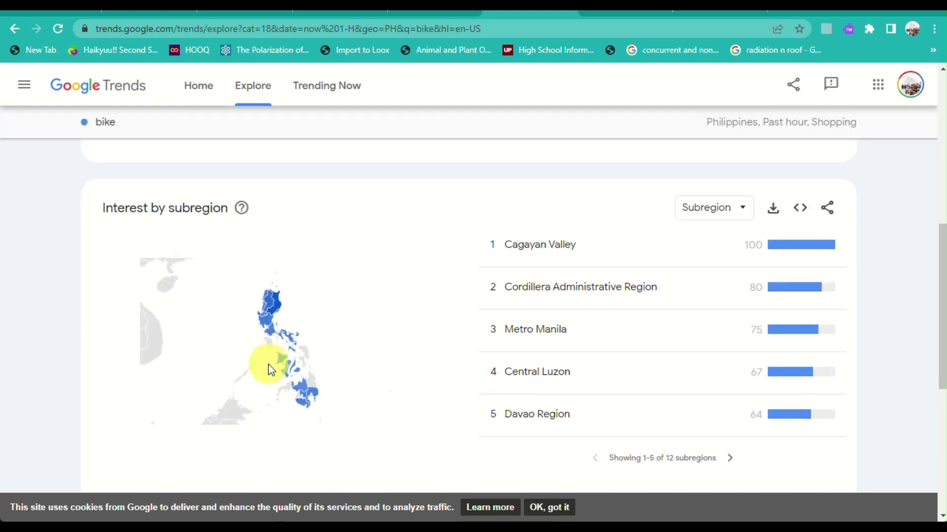
scroll(592, 260, up, 3)
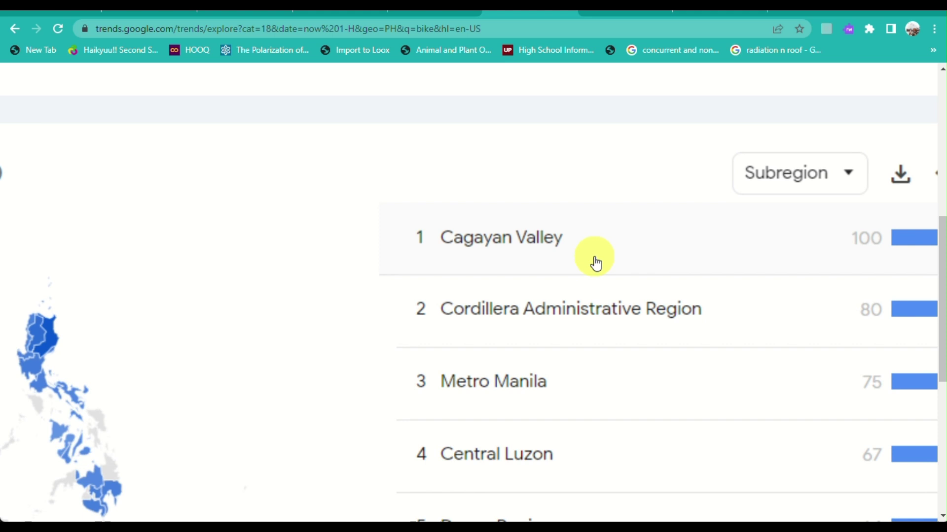
scroll(285, 289, down, 4)
scroll(286, 290, left, 3)
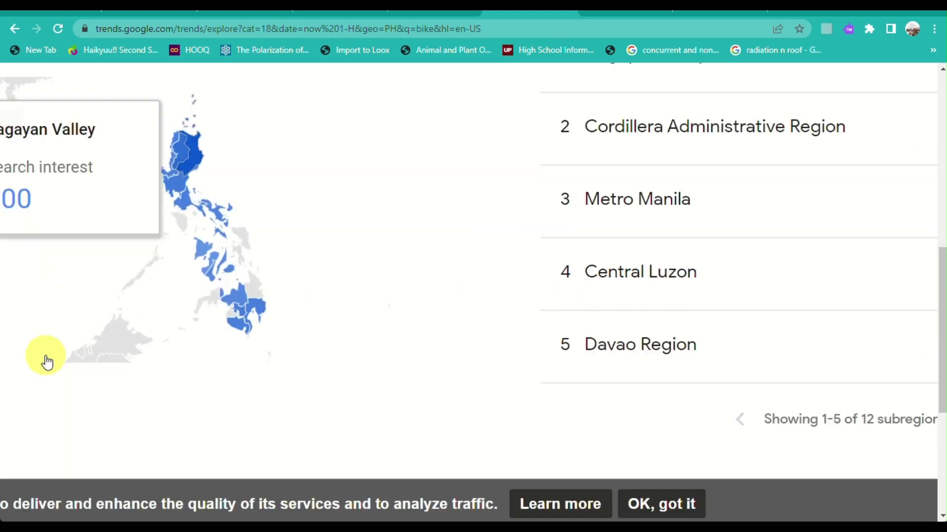
scroll(236, 371, left, 1)
scroll(236, 371, left, 4)
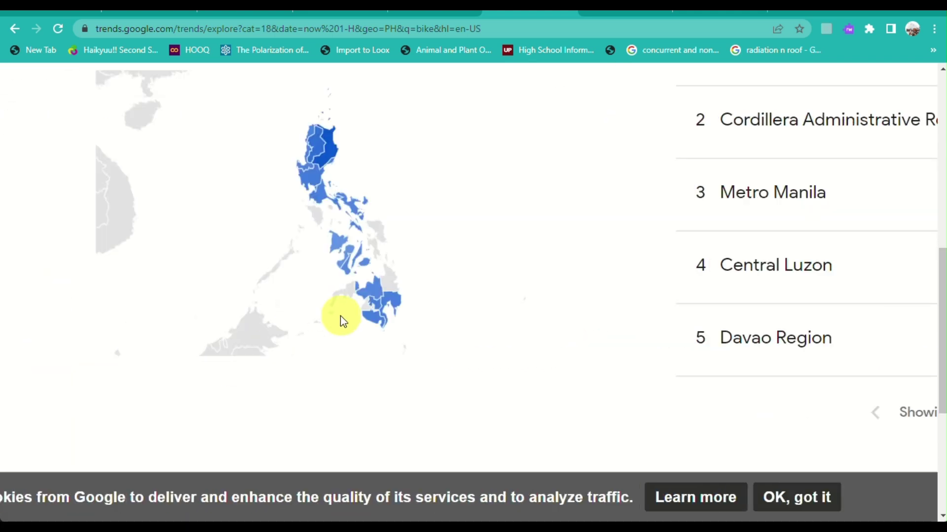
mouse_move(360, 258)
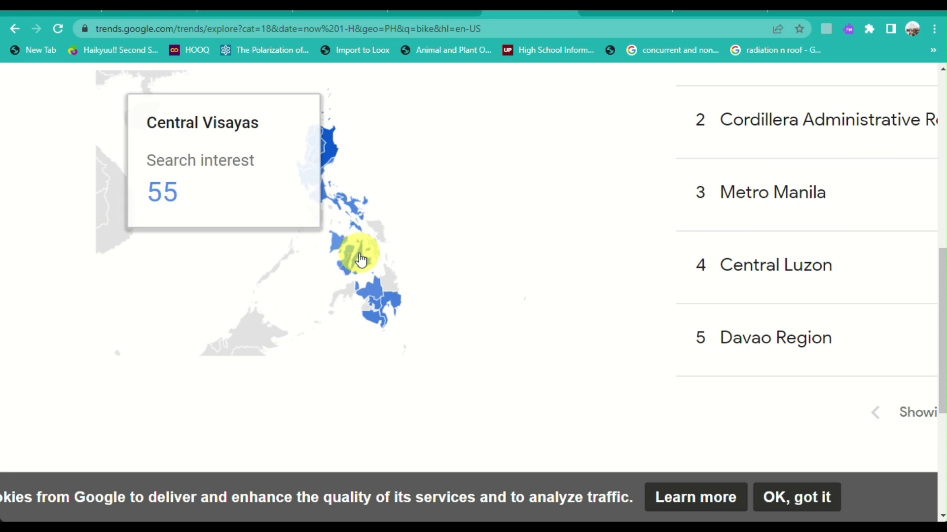
- Reset the zoom and review bike's related queries: road bike 100, mountain bike 55, fixie bike 35
key(ctrl+0)
scroll(360, 258, down, 5)
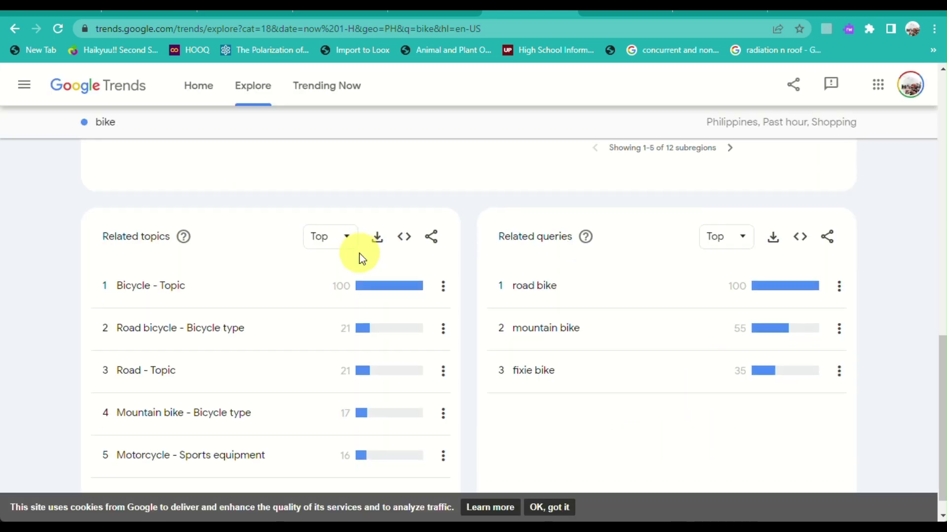
scroll(205, 285, down, 1)
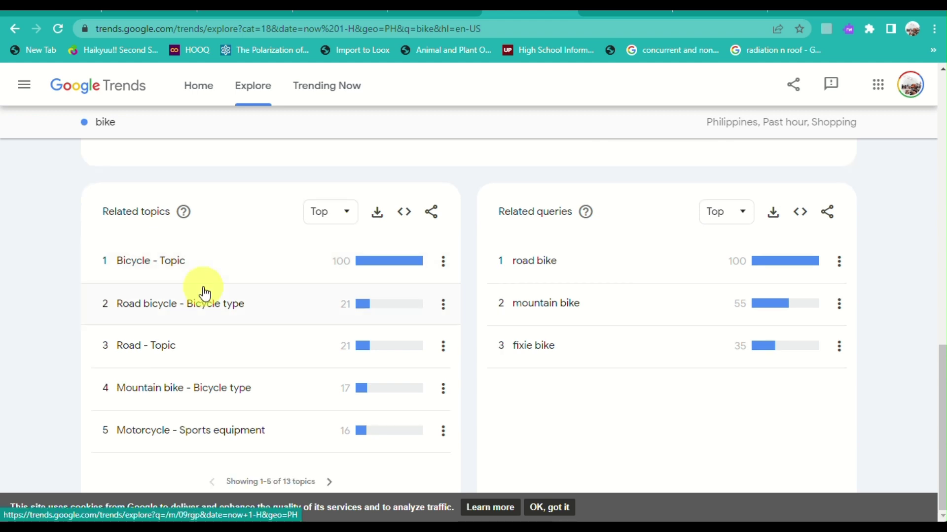
scroll(205, 293, up, 3)
scroll(205, 294, down, 3)
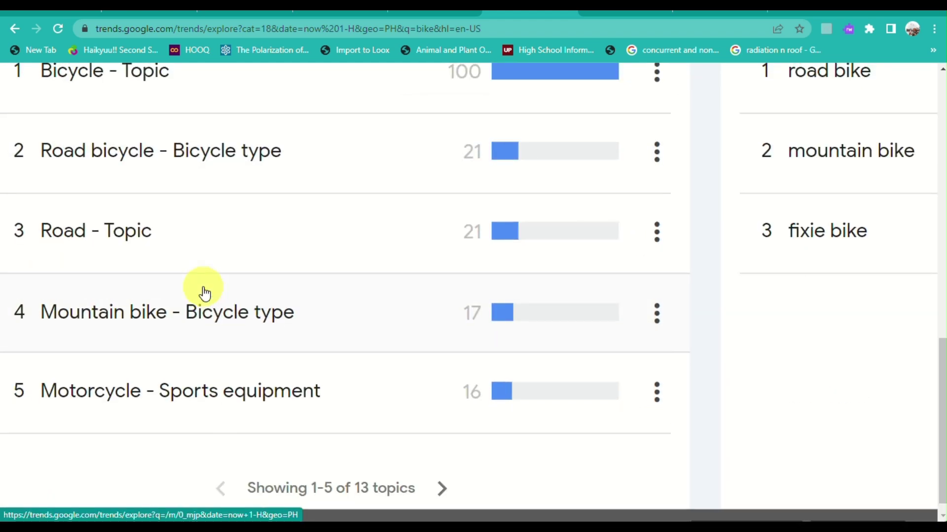
scroll(205, 294, up, 2)
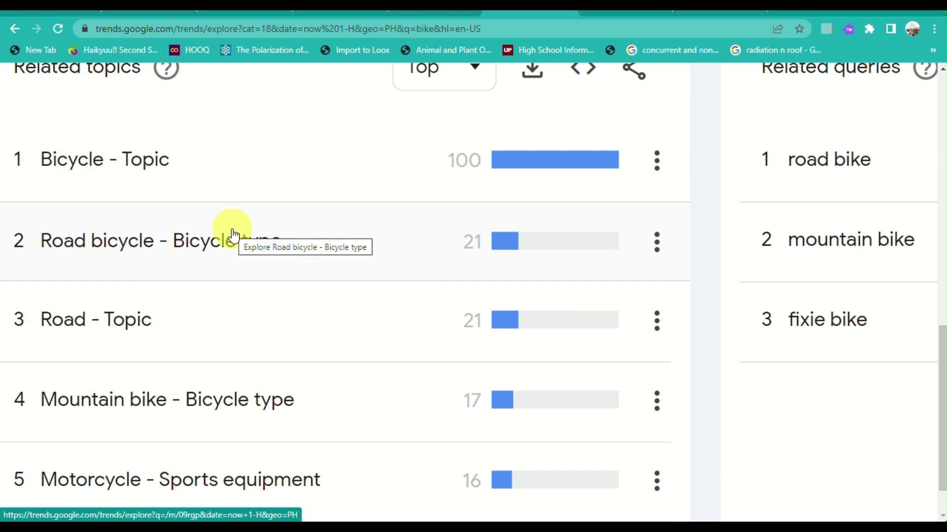
scroll(234, 235, down, 2)
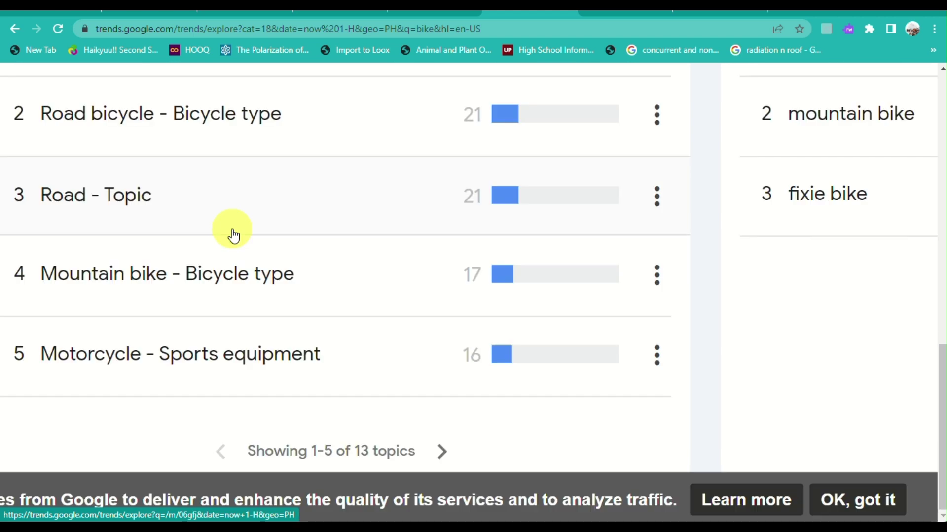
scroll(232, 232, up, 3)
scroll(232, 232, right, 10)
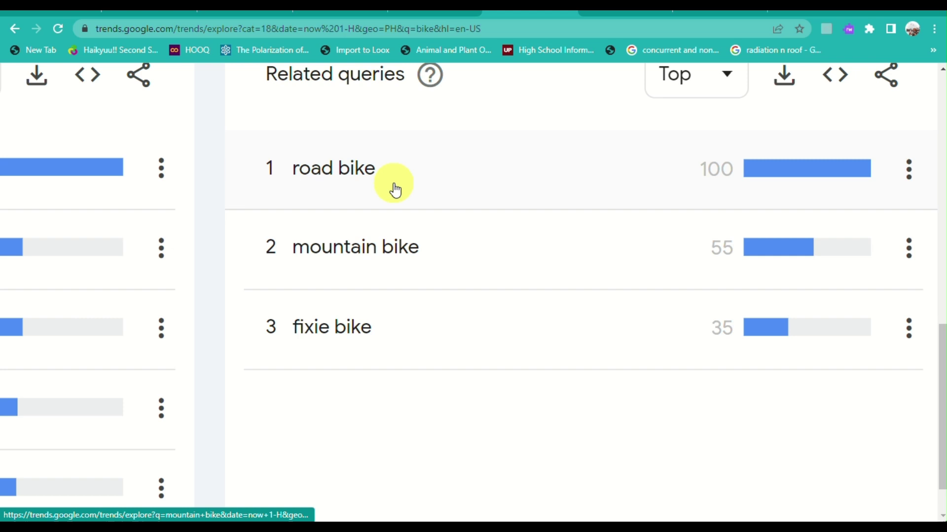
- Back in the Yahoo tab, search for 'aliexpress' and follow the AliExpress result link
click(443, 15)
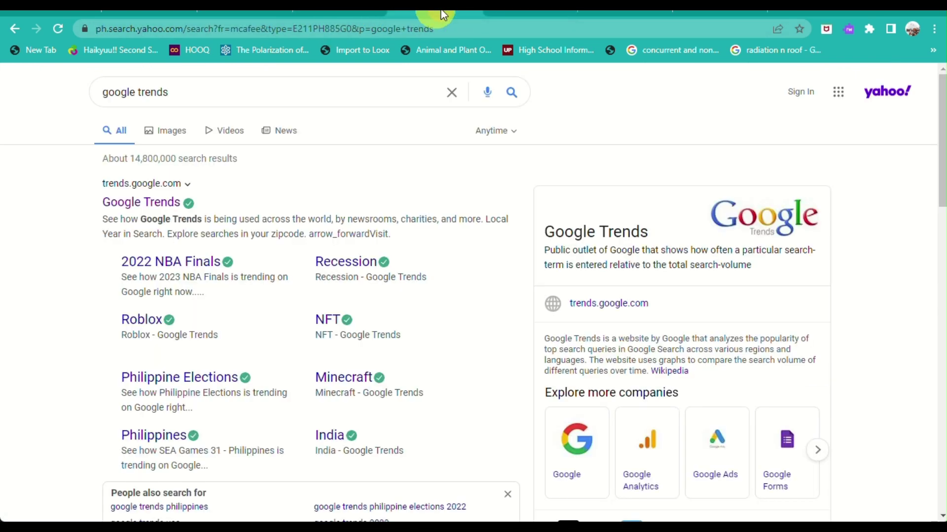
click(274, 107)
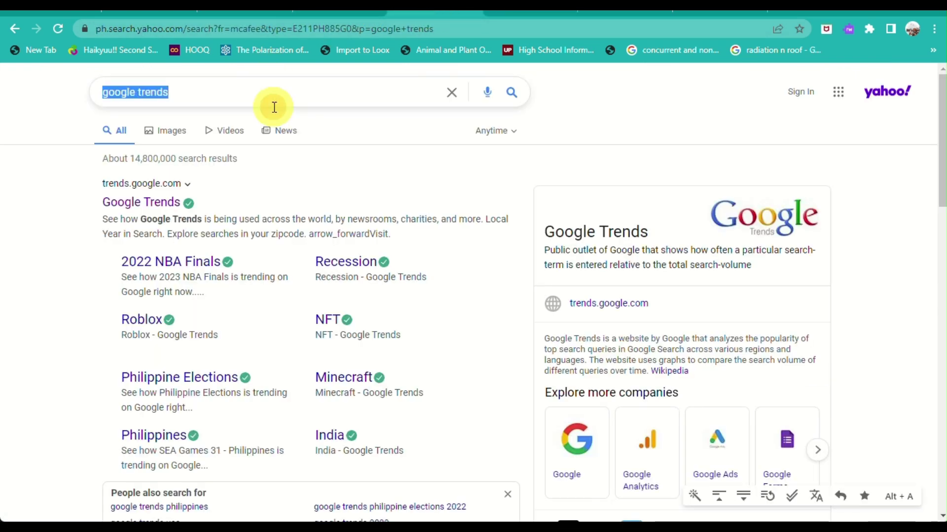
text(aliexpr)
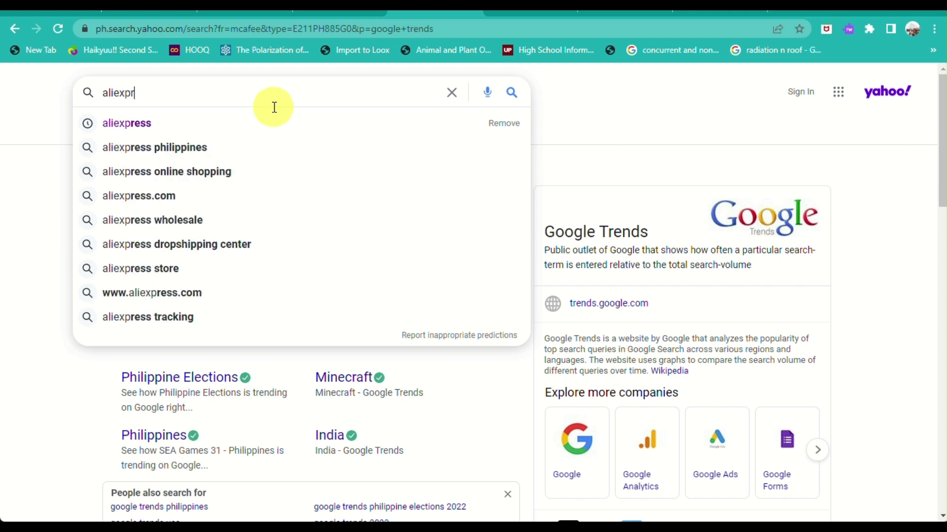
text(ess)
key(Return)
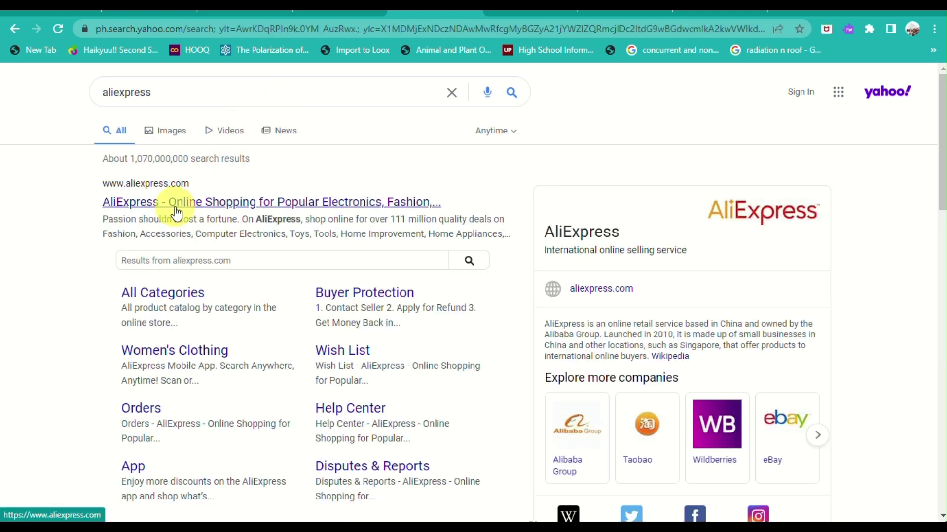
click(176, 214)
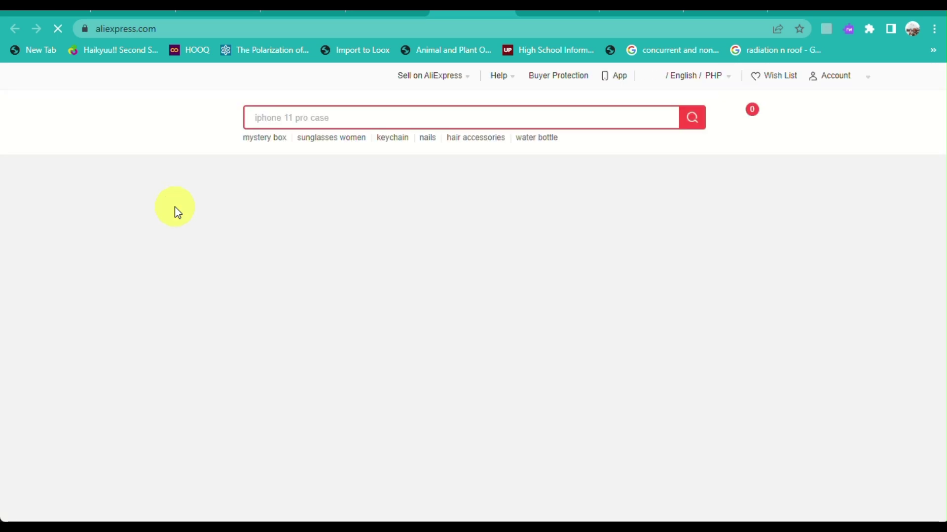
- Search AliExpress for 'road bike' via the suggestion, dismissing the notification prompt
click(290, 178)
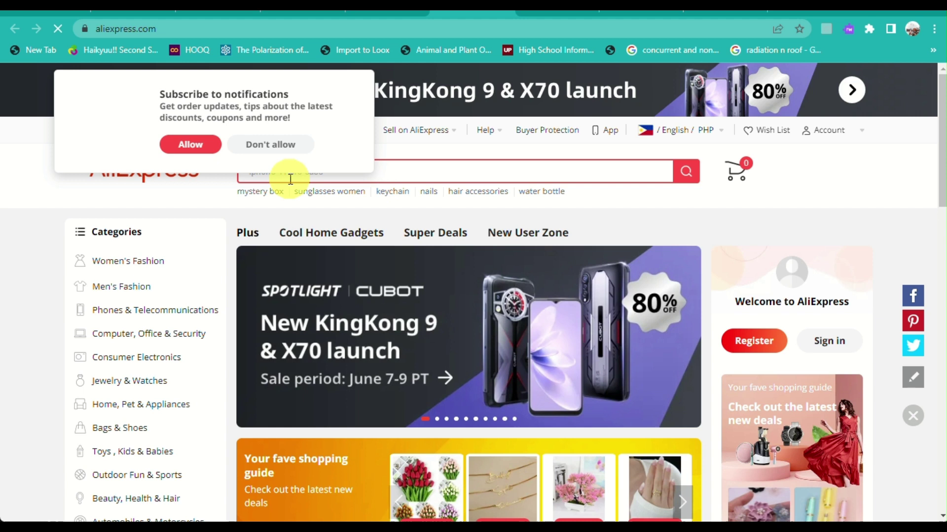
text(road bike)
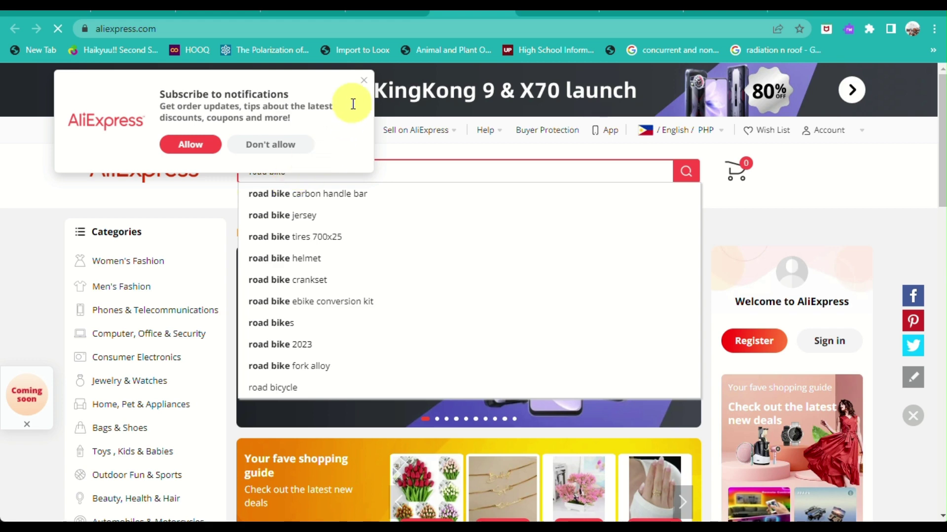
click(364, 75)
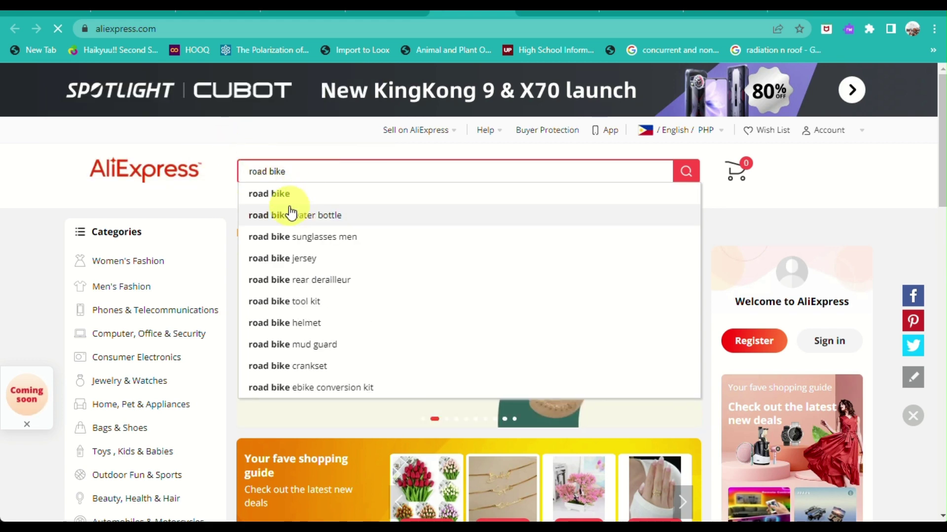
click(295, 200)
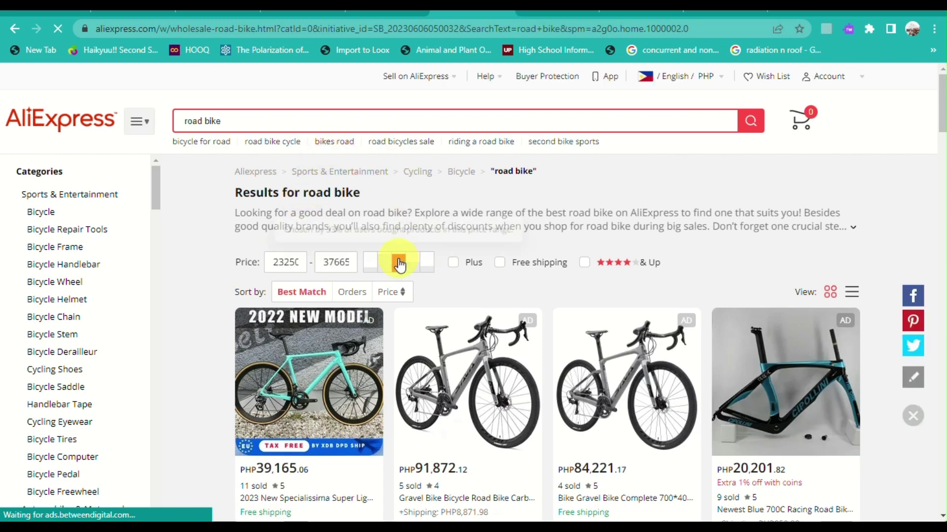
- Filter the 'road bike' results to the Bicycle Accessories > Bicycle Helmet category
scroll(399, 265, down, 4)
scroll(399, 266, up, 2)
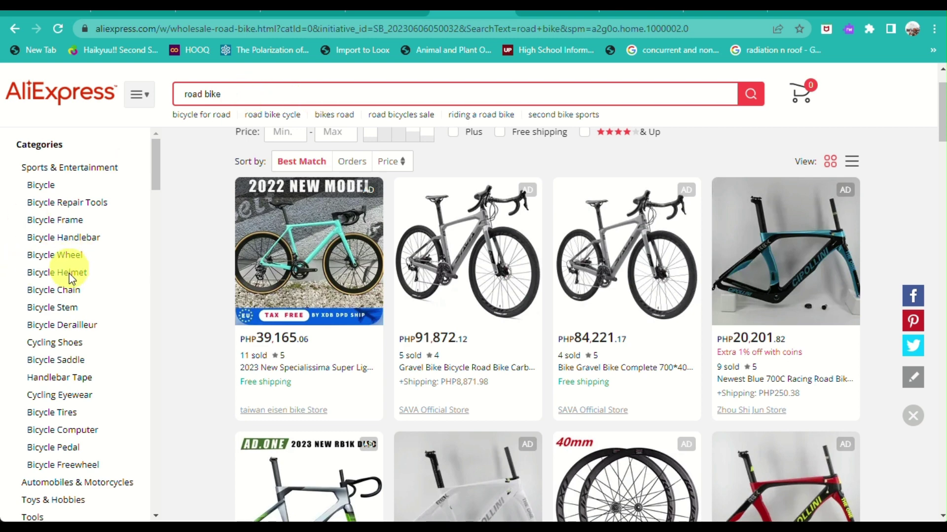
scroll(38, 359, up, 5)
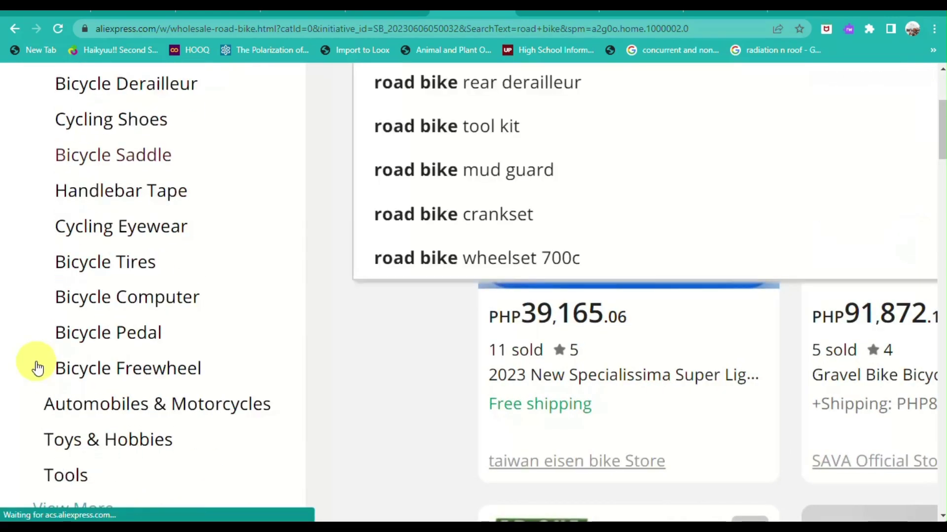
scroll(37, 367, down, 1)
scroll(37, 366, up, 5)
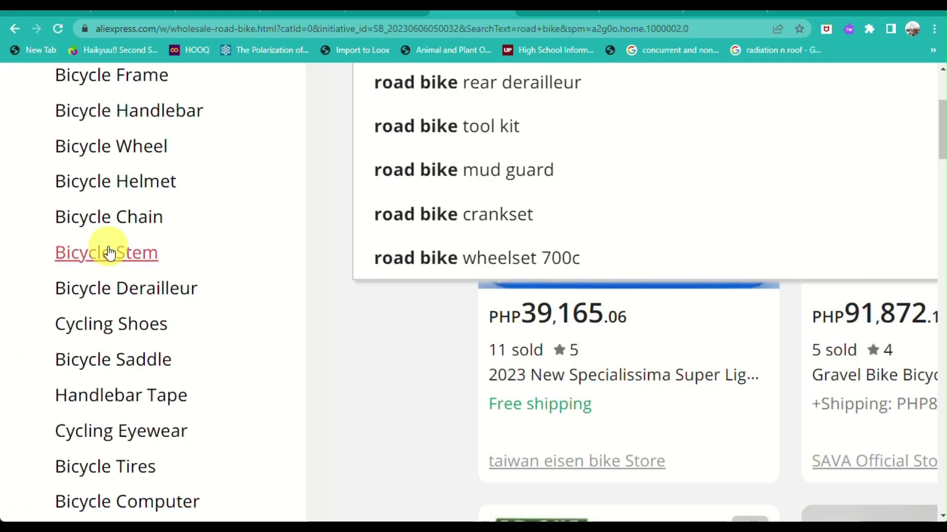
scroll(103, 252, up, 7)
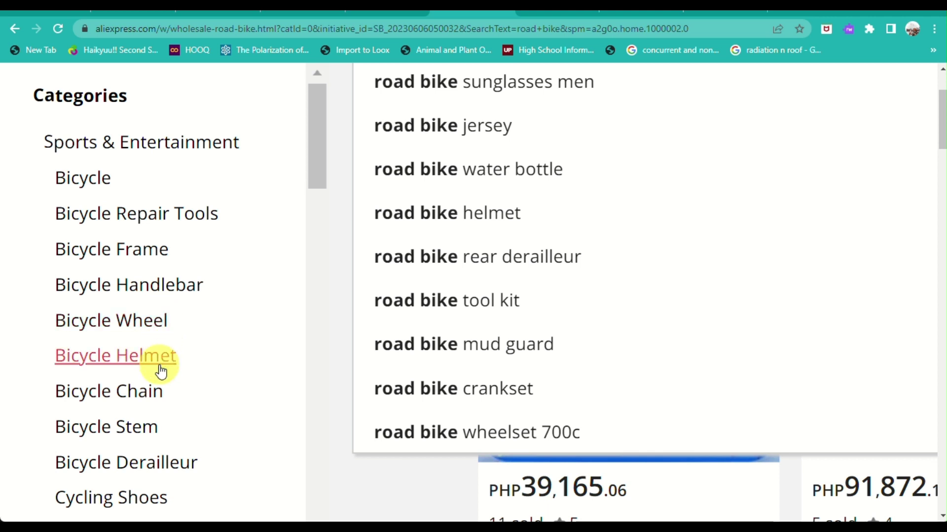
scroll(161, 372, down, 1)
scroll(161, 372, down, 2)
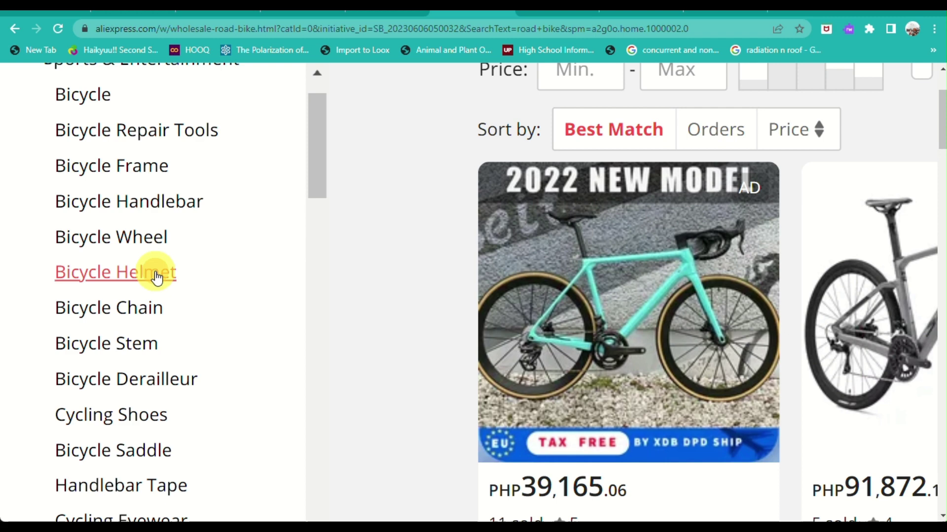
click(152, 290)
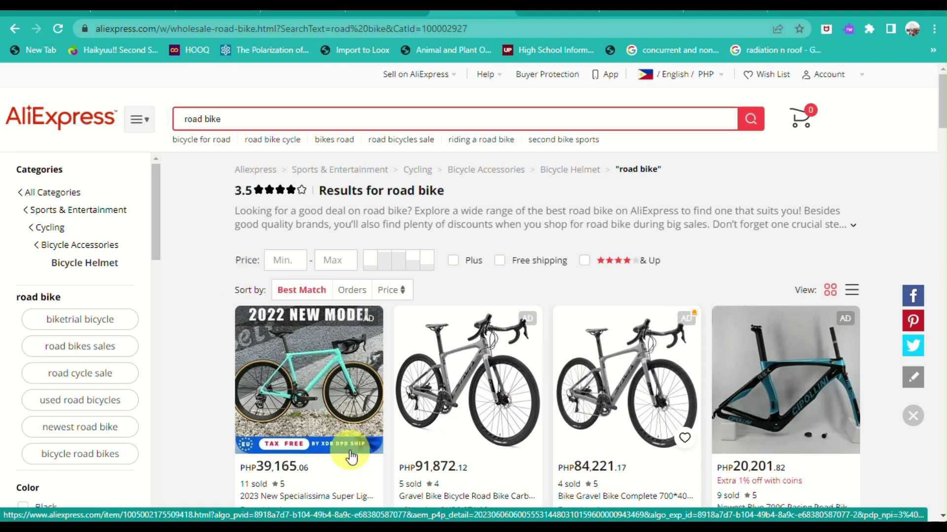
scroll(349, 449, down, 5)
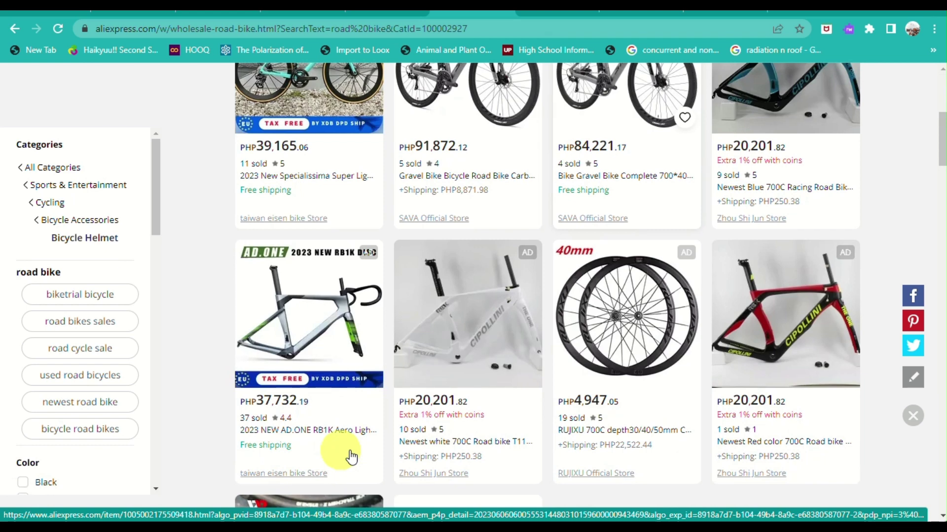
- Browse the helmet listings, such as the RACEWORK XC T800 at PHP835, zooming the page out
scroll(106, 266, down, 1)
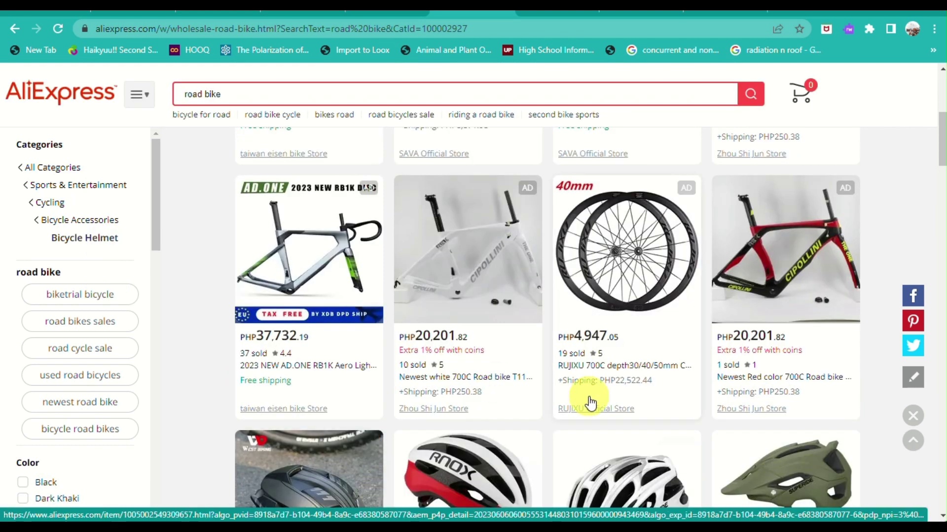
scroll(590, 402, down, 2)
scroll(507, 362, down, 4)
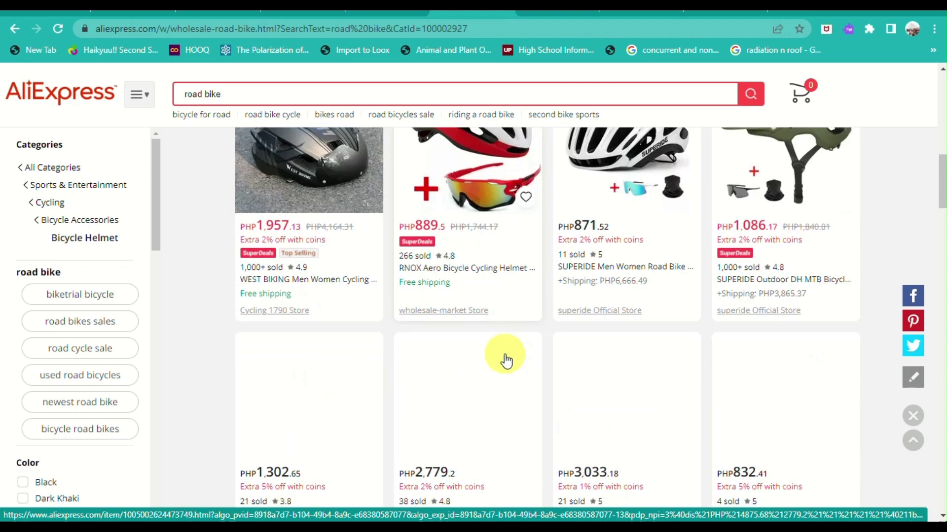
scroll(457, 258, up, 4)
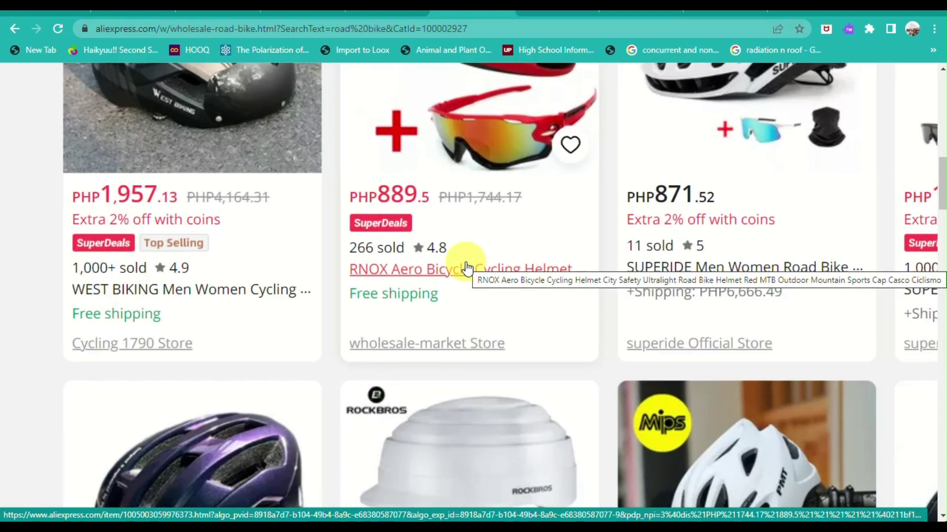
scroll(466, 268, down, 4)
scroll(466, 269, up, 4)
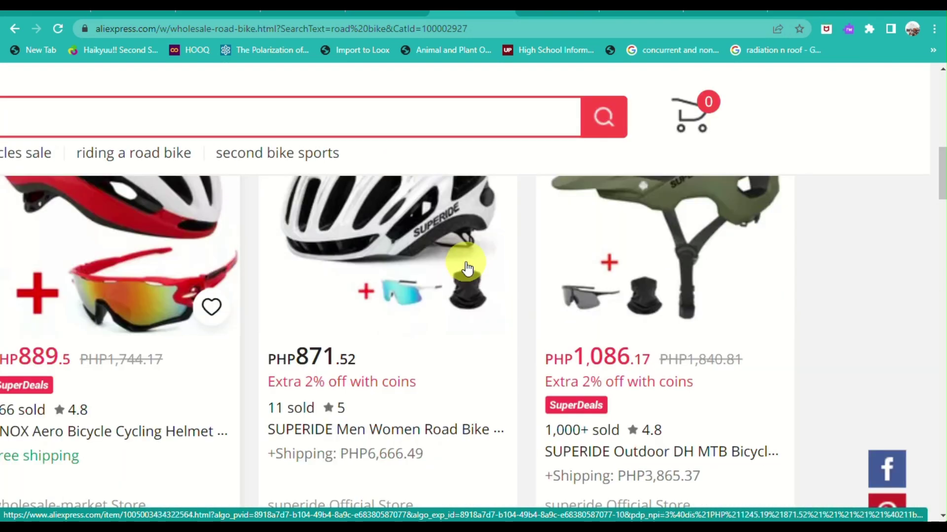
scroll(467, 267, up, 4)
scroll(466, 267, down, 4)
scroll(466, 266, down, 5)
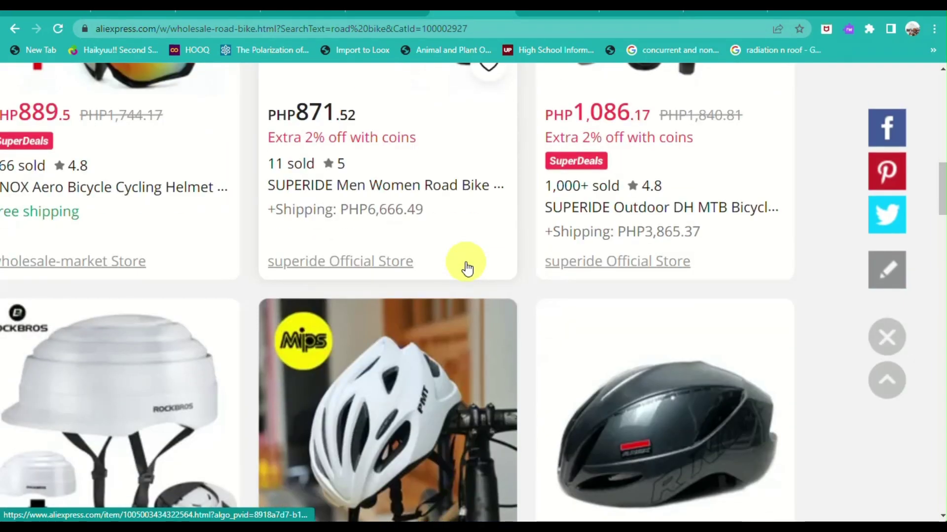
scroll(466, 269, down, 6)
scroll(466, 268, up, 2)
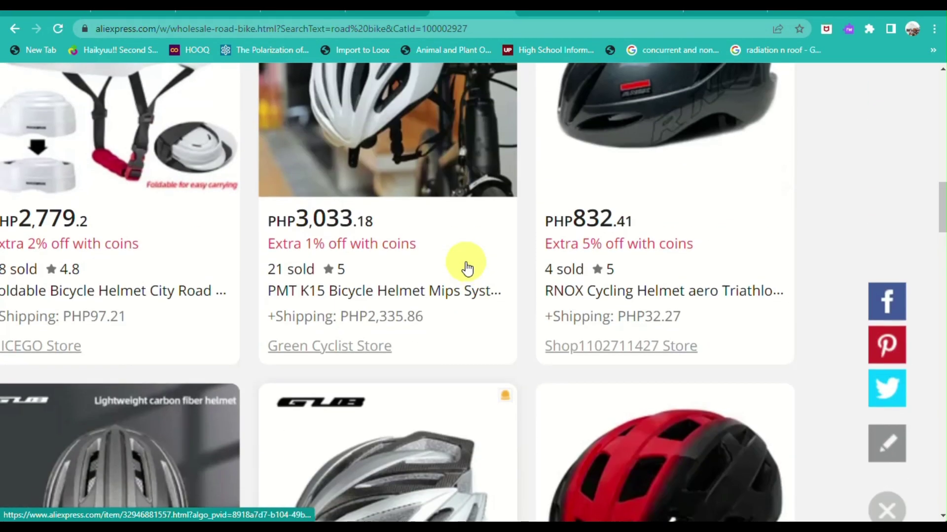
scroll(466, 269, up, 4)
scroll(466, 269, down, 2)
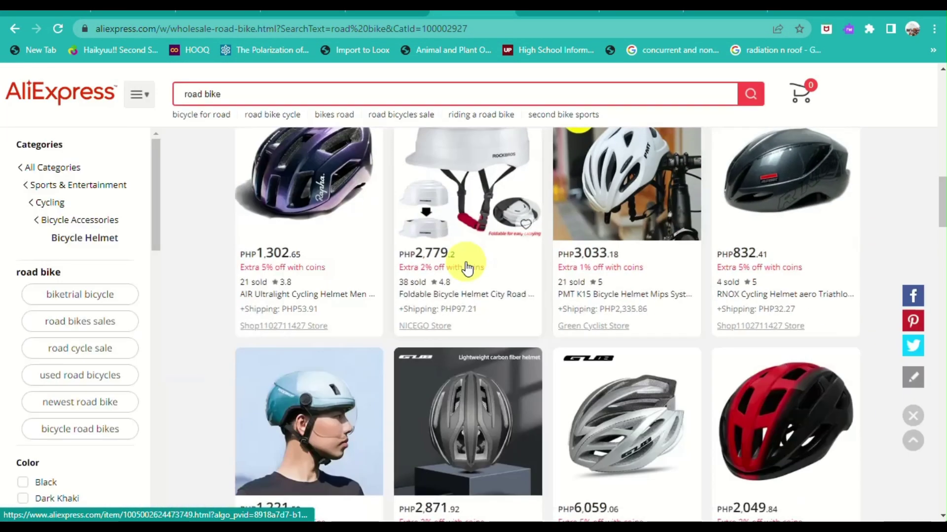
scroll(466, 269, down, 5)
scroll(467, 269, down, 2)
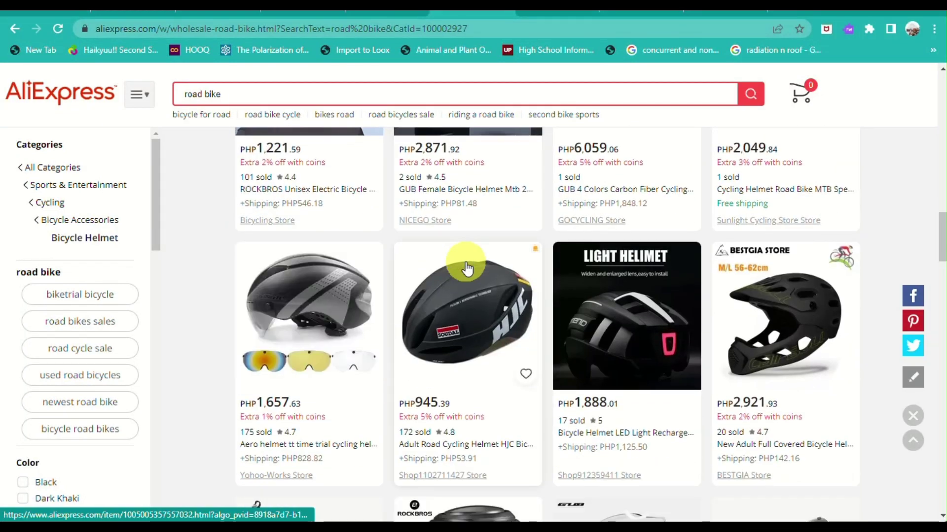
scroll(467, 269, up, 3)
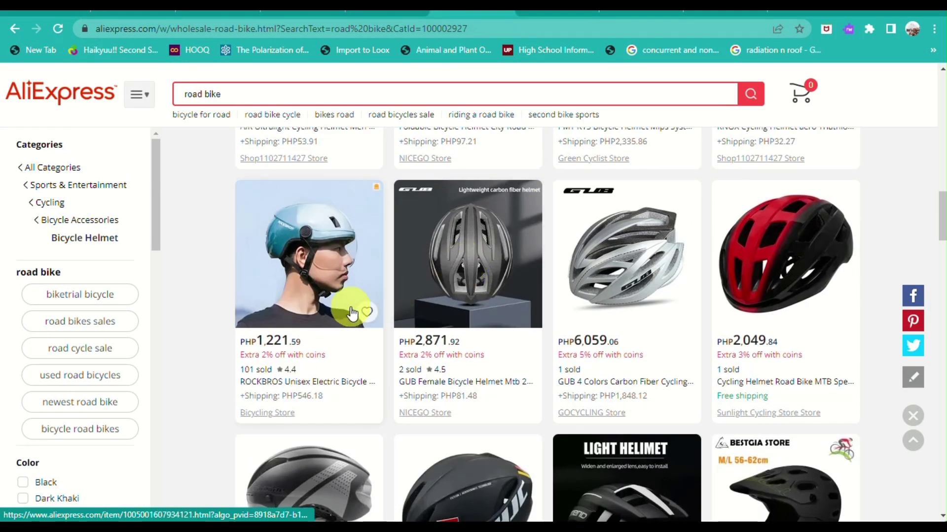
scroll(351, 313, up, 5)
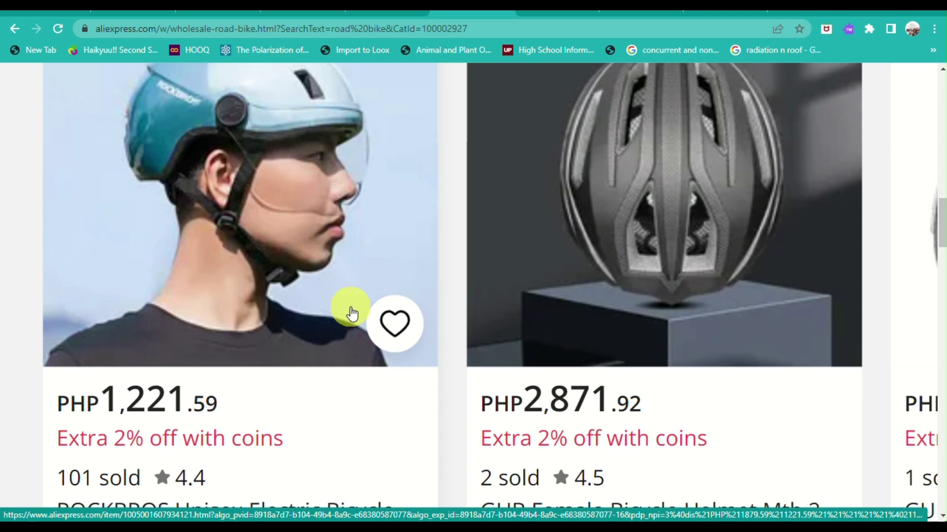
scroll(351, 314, up, 1)
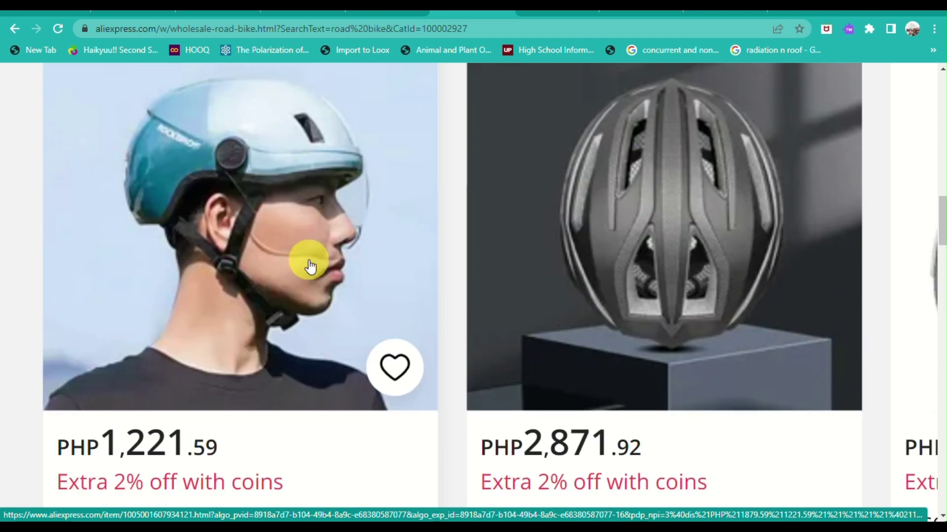
scroll(309, 263, down, 5)
key(ctrl+minus)
key(ctrl+minus)
key(ctrl+minus)
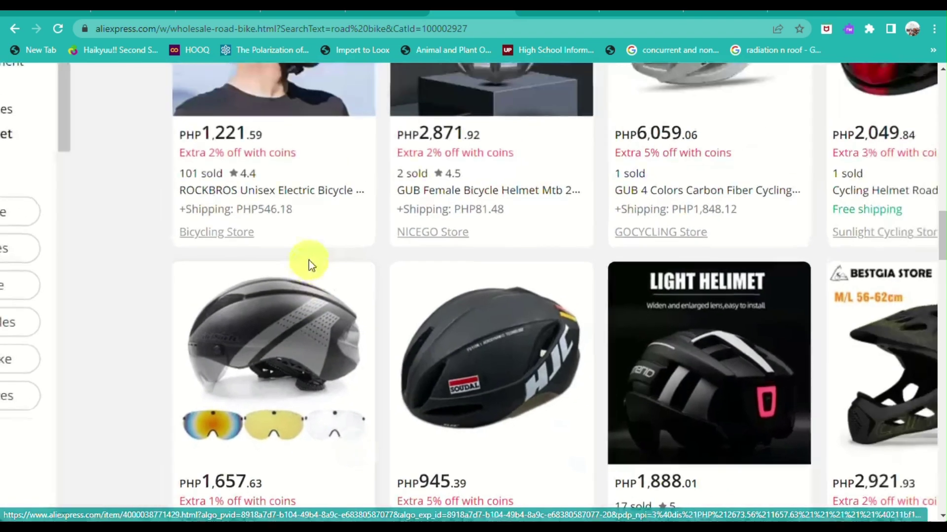
scroll(309, 260, down, 3)
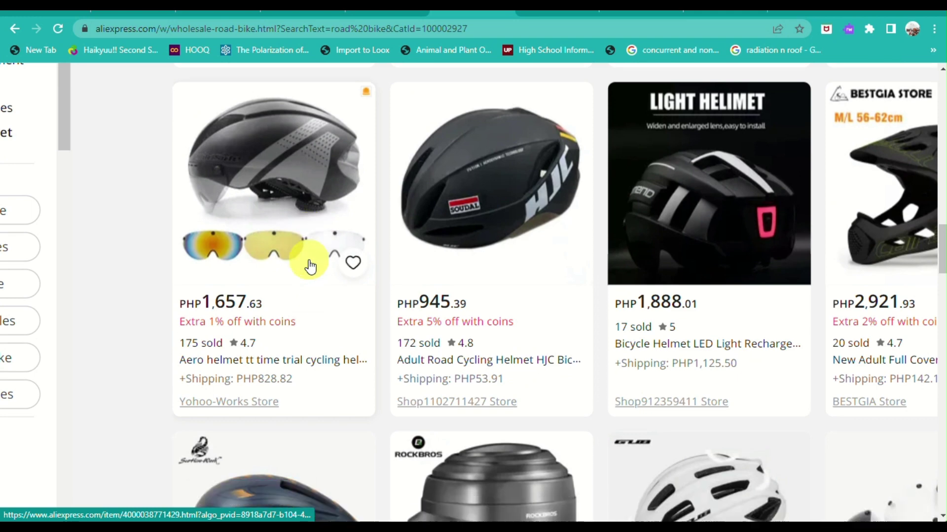
scroll(310, 266, down, 5)
scroll(309, 266, down, 5)
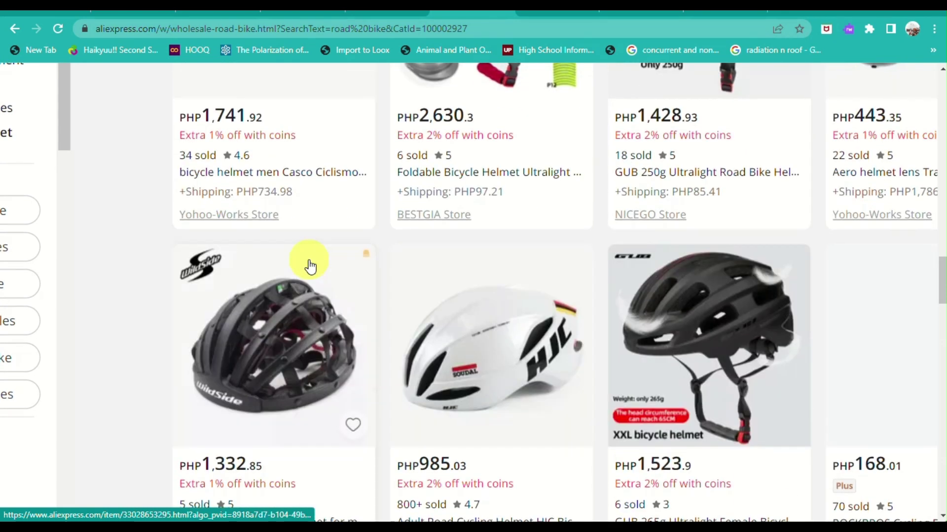
scroll(310, 266, down, 4)
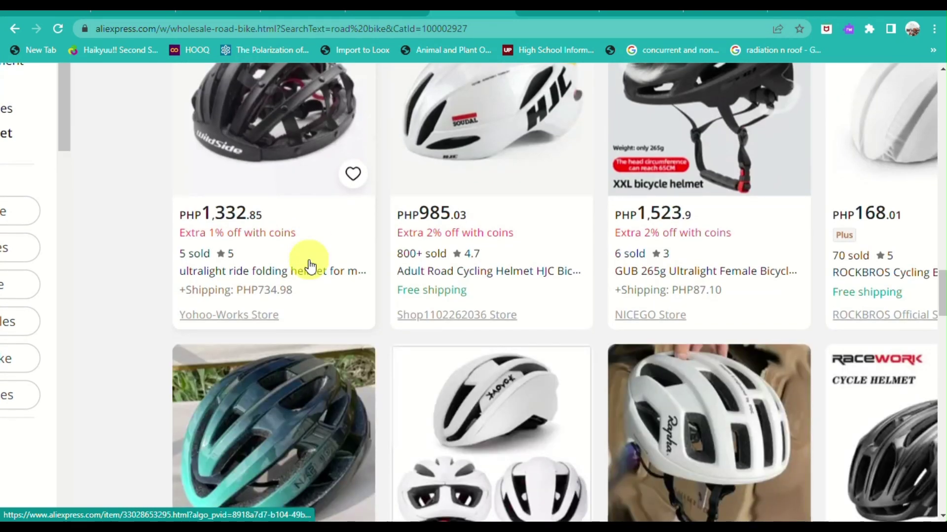
scroll(309, 266, right, 3)
scroll(309, 266, down, 4)
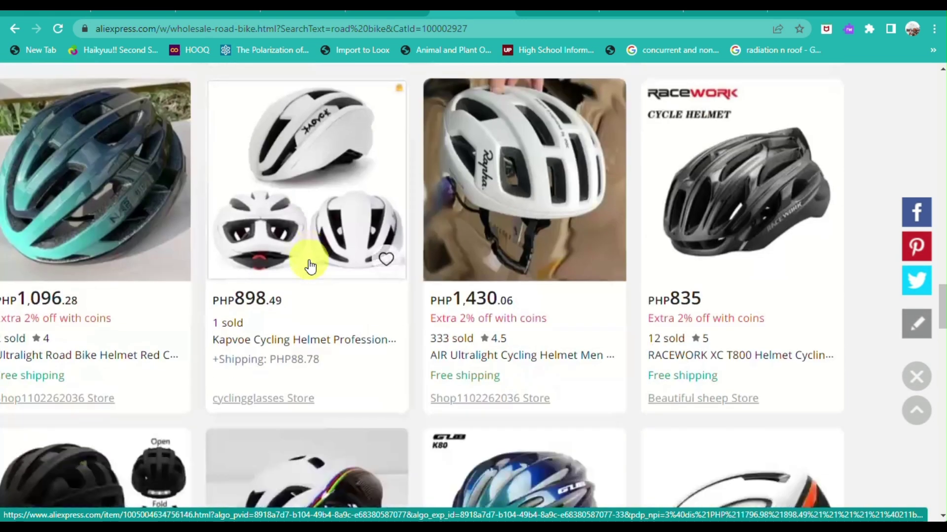
key(ctrl+minus)
key(ctrl+minus)
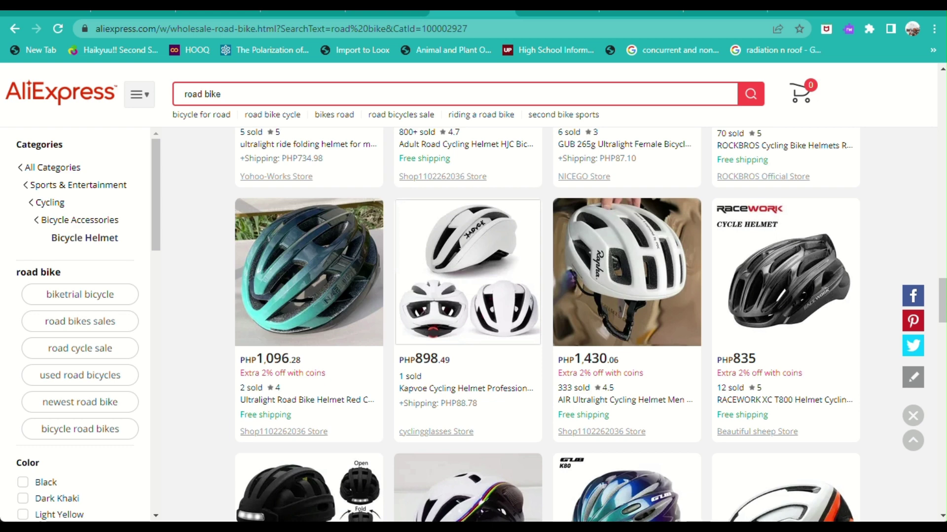
key(ctrl+Tab)
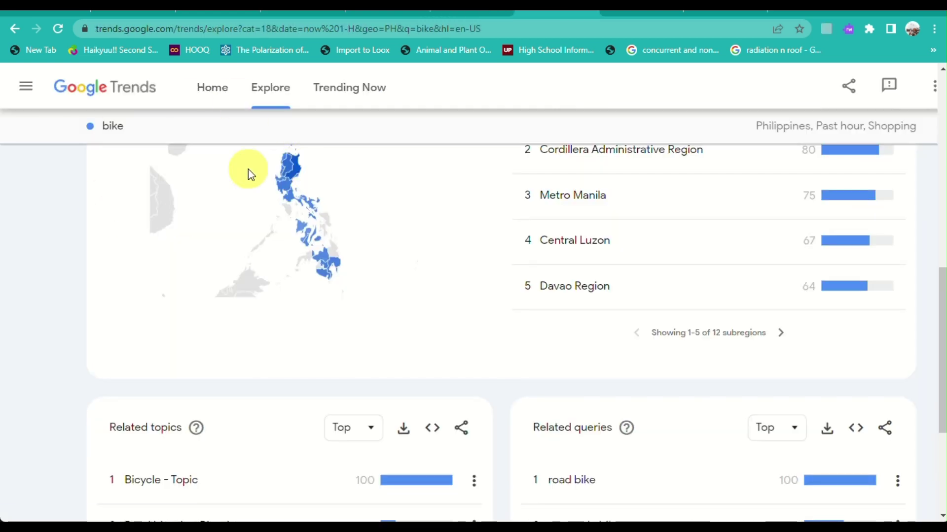
key(ctrl+plus)
key(ctrl+plus)
mouse_move(372, 186)
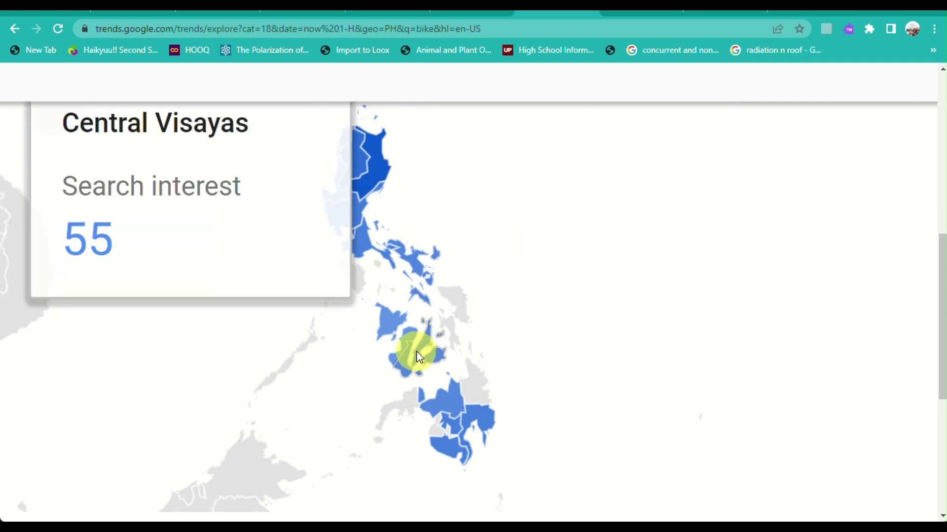
mouse_move(460, 440)
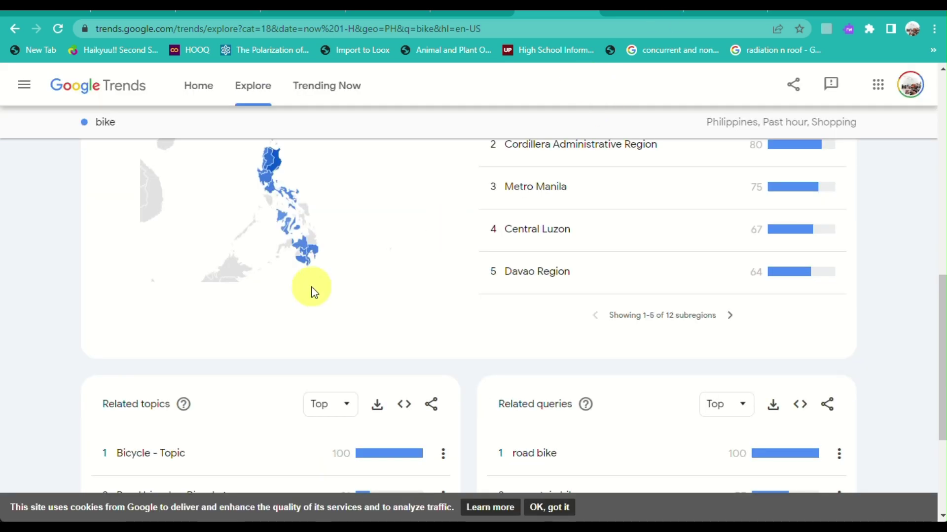
scroll(549, 244, up, 1)
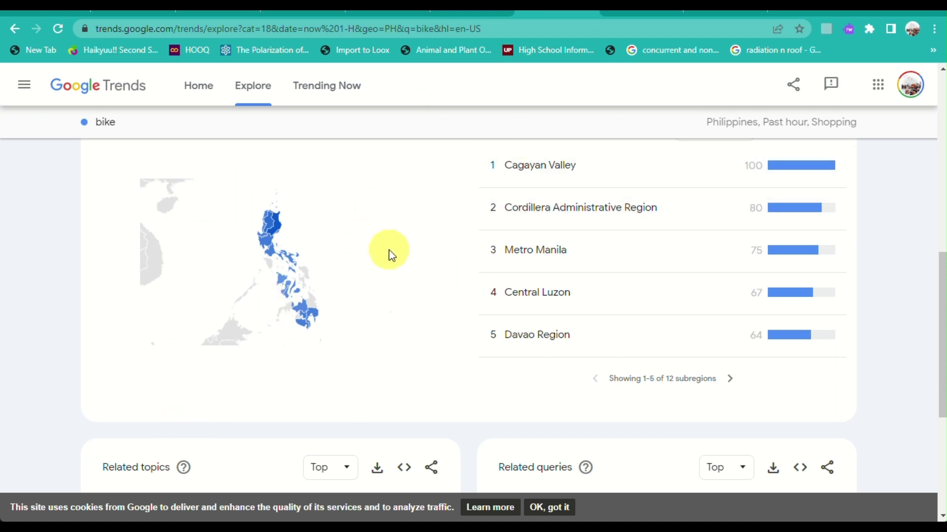
scroll(386, 253, up, 8)
scroll(390, 254, down, 2)
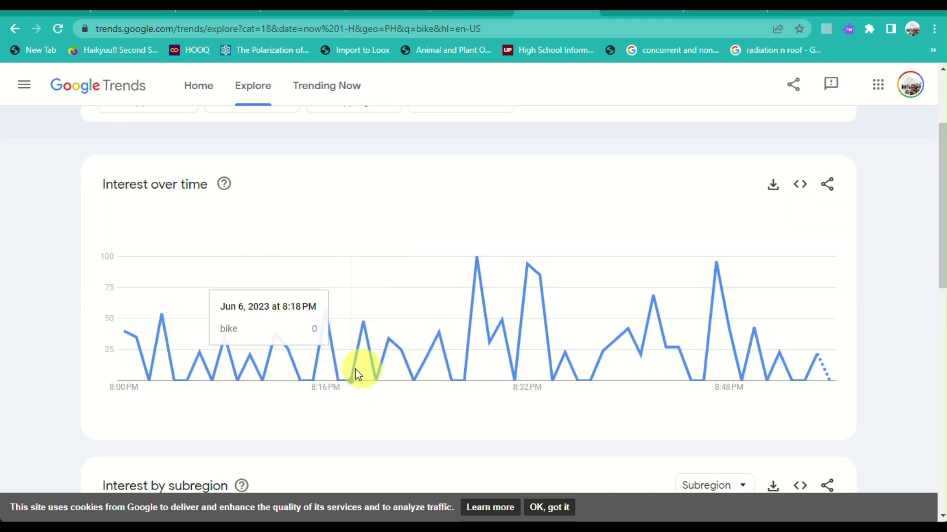
scroll(259, 241, up, 2)
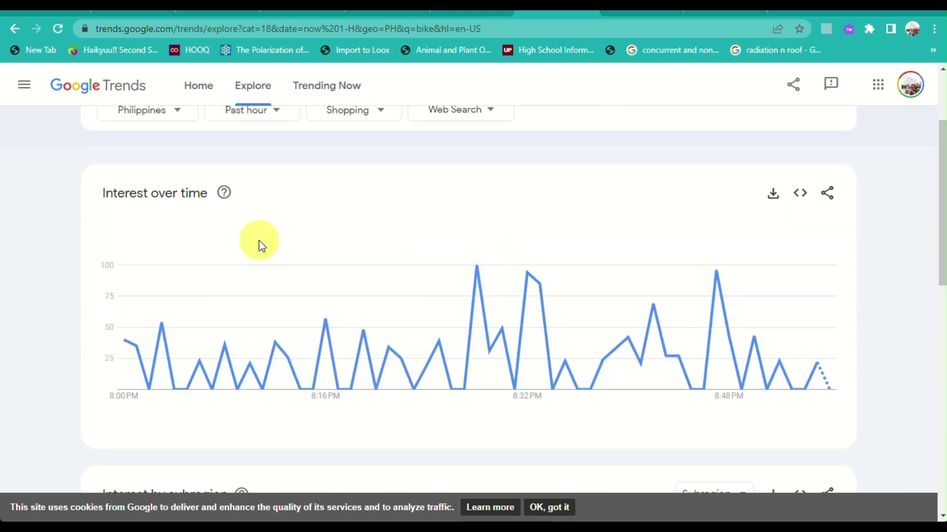
- Switch the 'bike' chart from Past hour to Past 30 days and review the trend from May 6
click(255, 241)
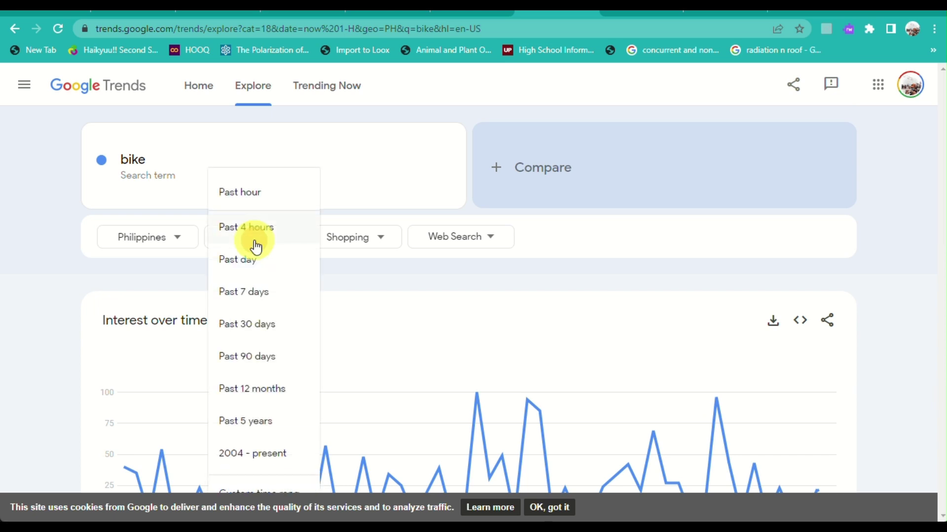
click(261, 323)
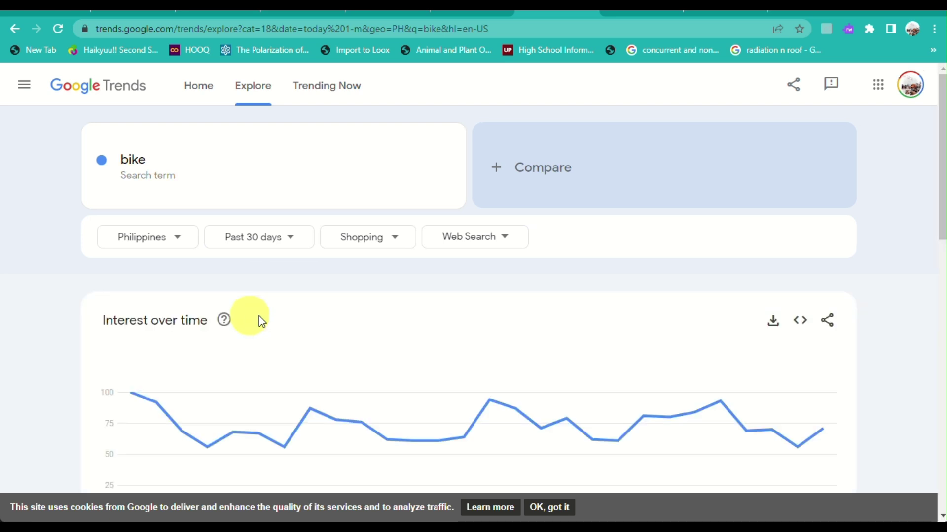
scroll(258, 319, down, 2)
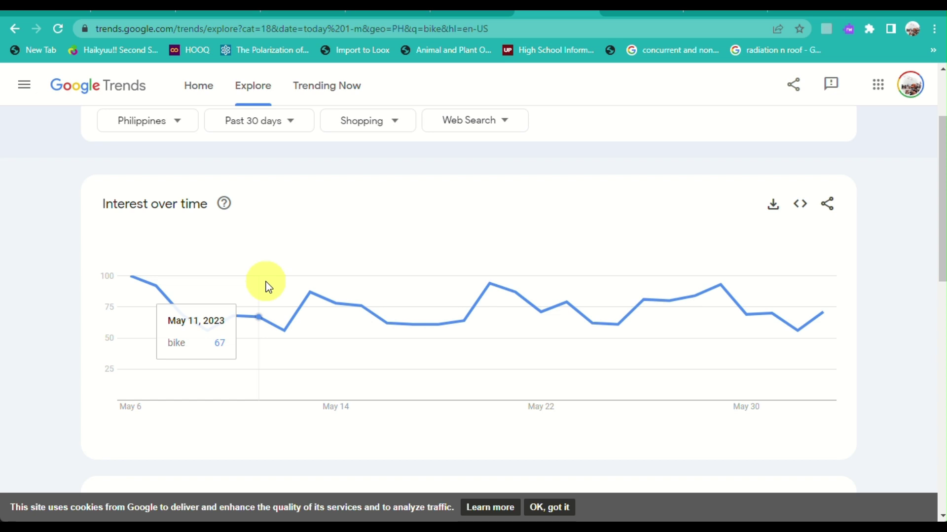
scroll(268, 287, up, 5)
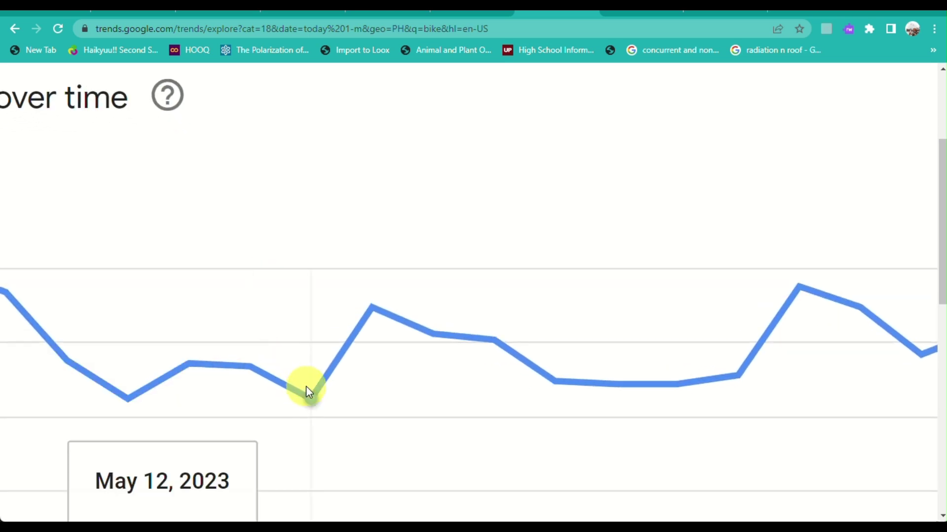
scroll(377, 313, down, 1)
scroll(377, 312, down, 5)
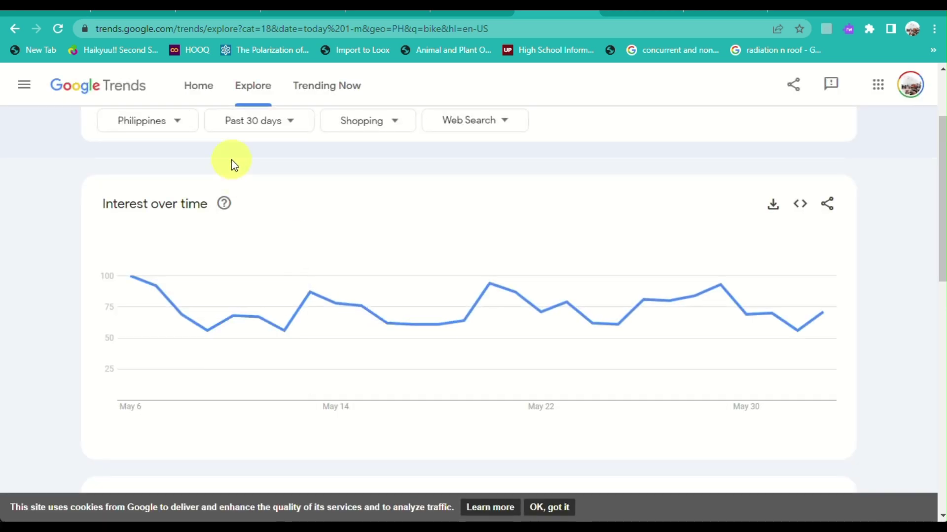
- Set the 'bike' time range to Past 90 days and review the chart and Related topics/queries
click(242, 133)
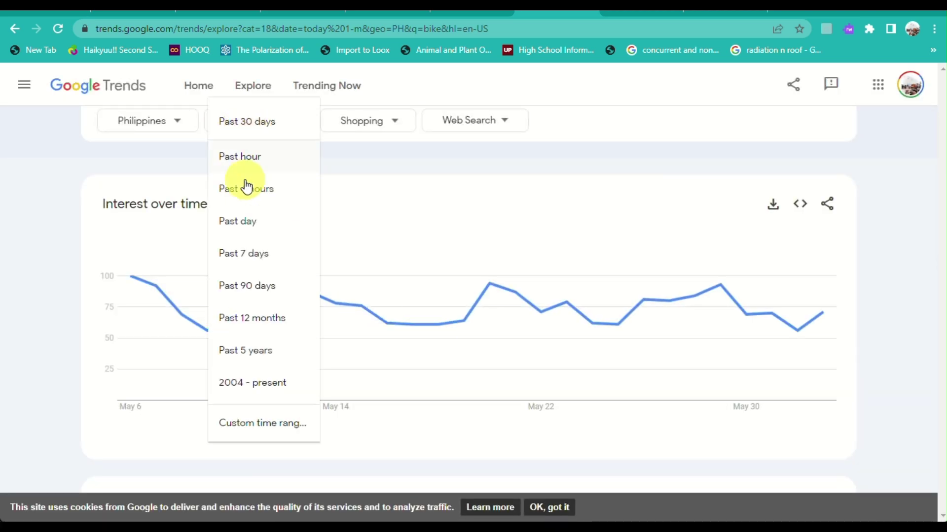
click(256, 295)
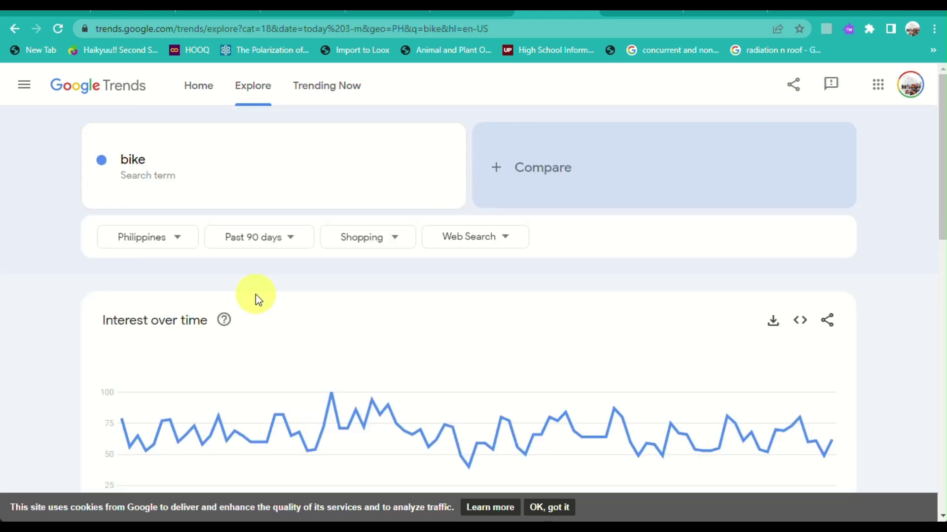
scroll(285, 400, down, 2)
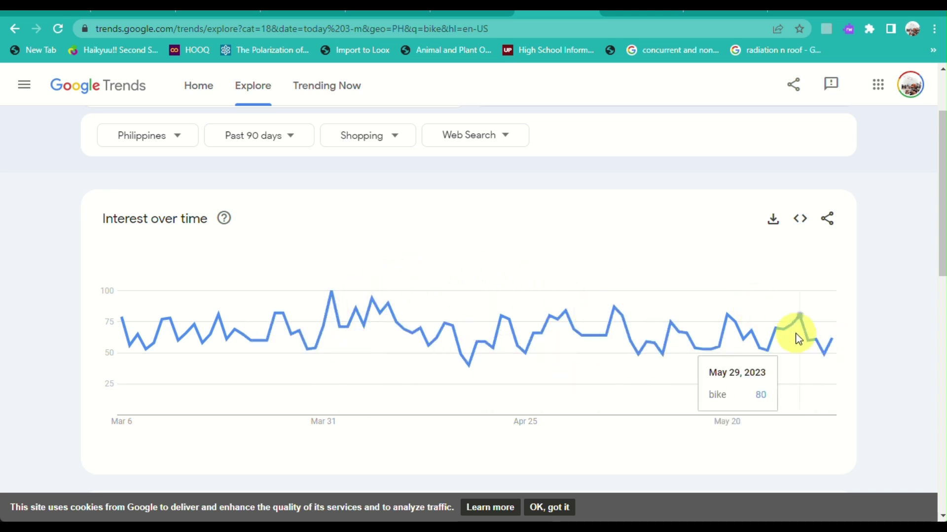
scroll(814, 340, up, 5)
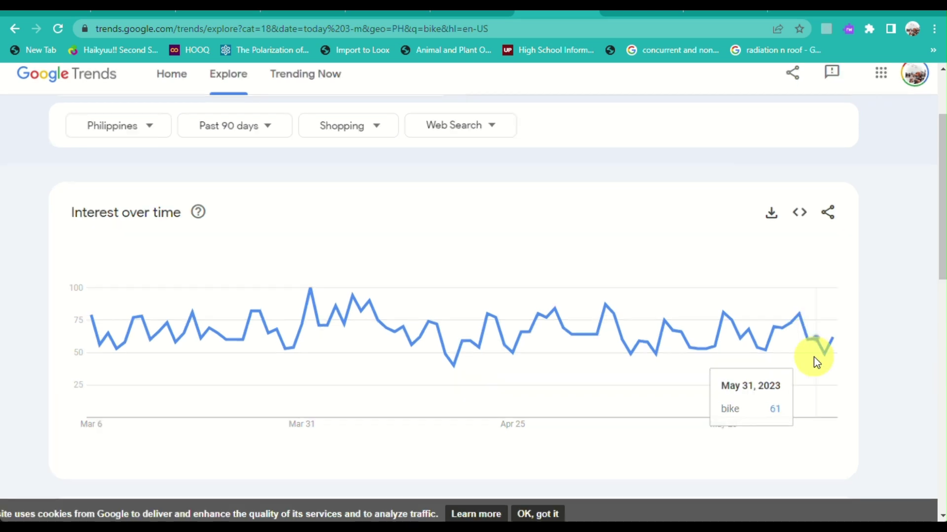
mouse_move(845, 320)
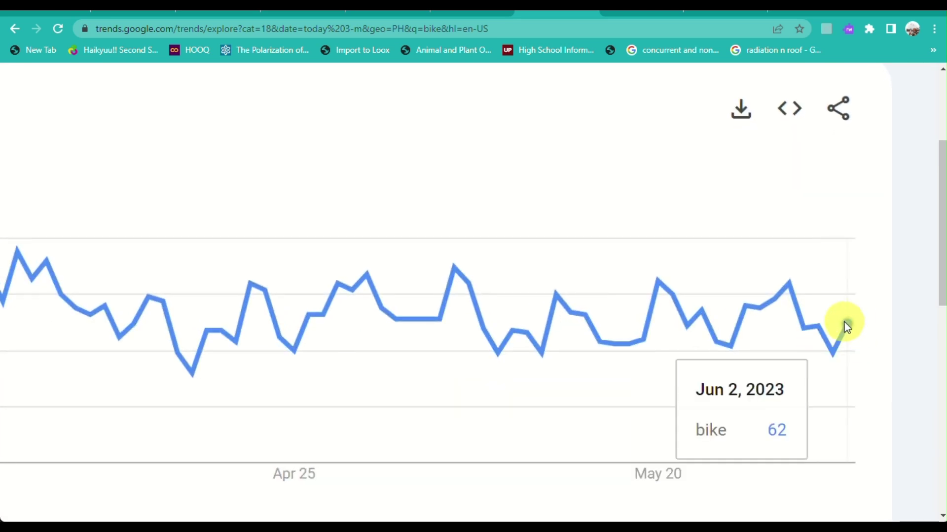
scroll(418, 339, down, 5)
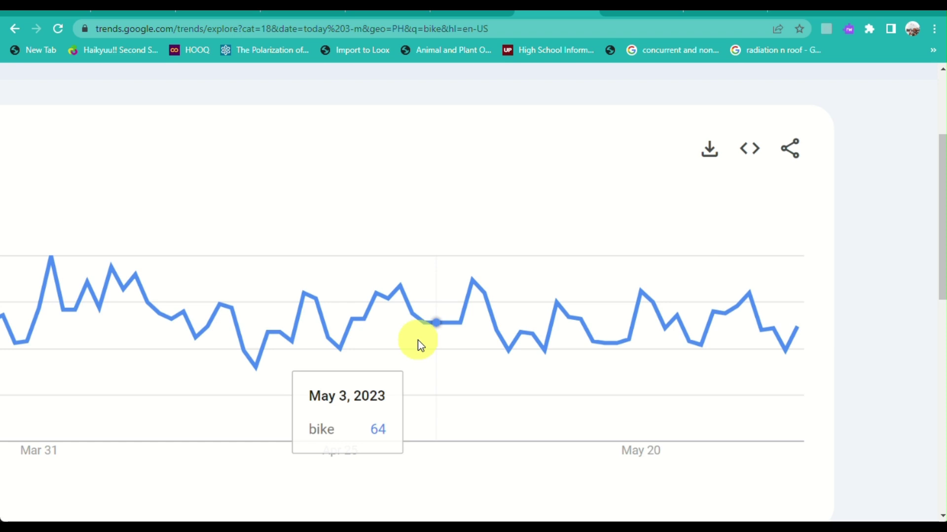
scroll(347, 277, down, 2)
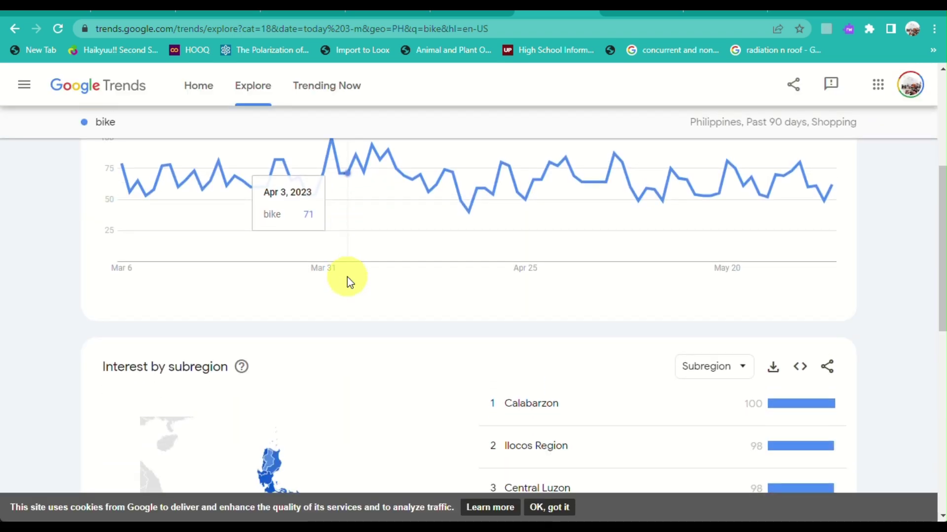
scroll(347, 277, down, 9)
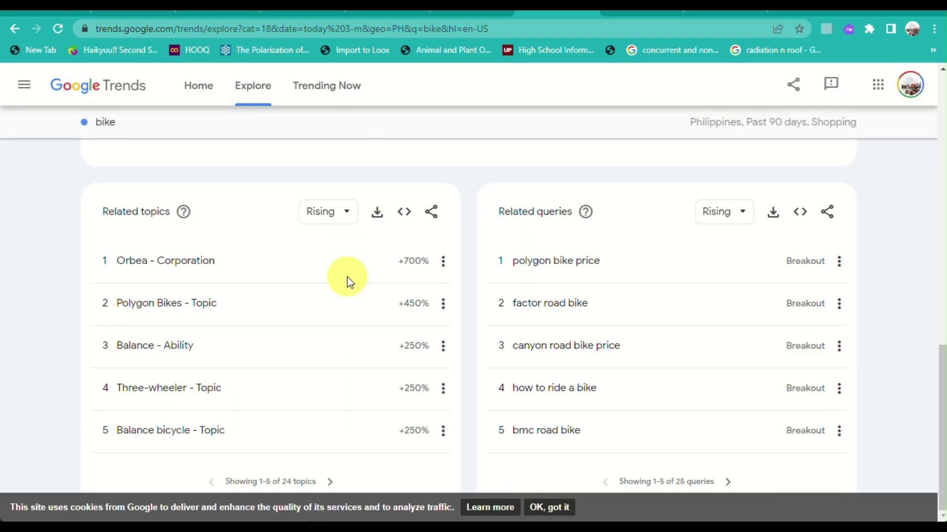
scroll(347, 277, up, 15)
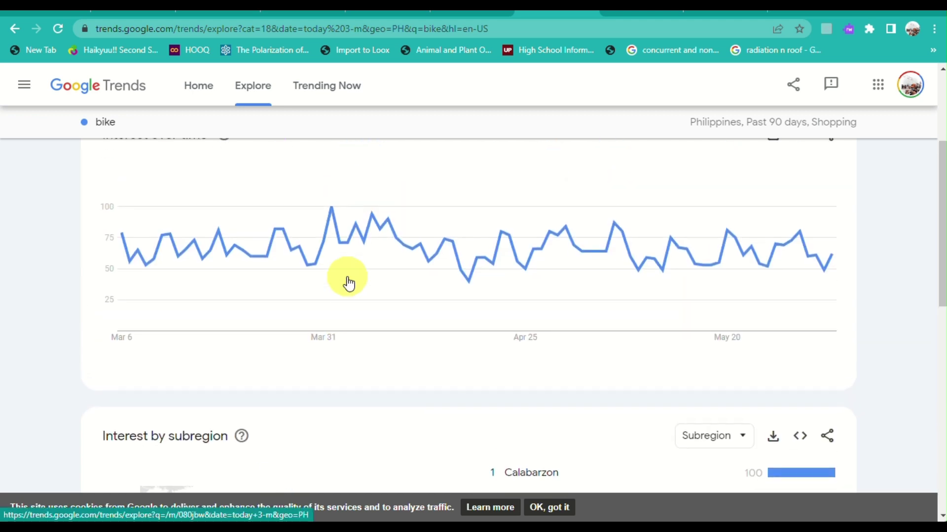